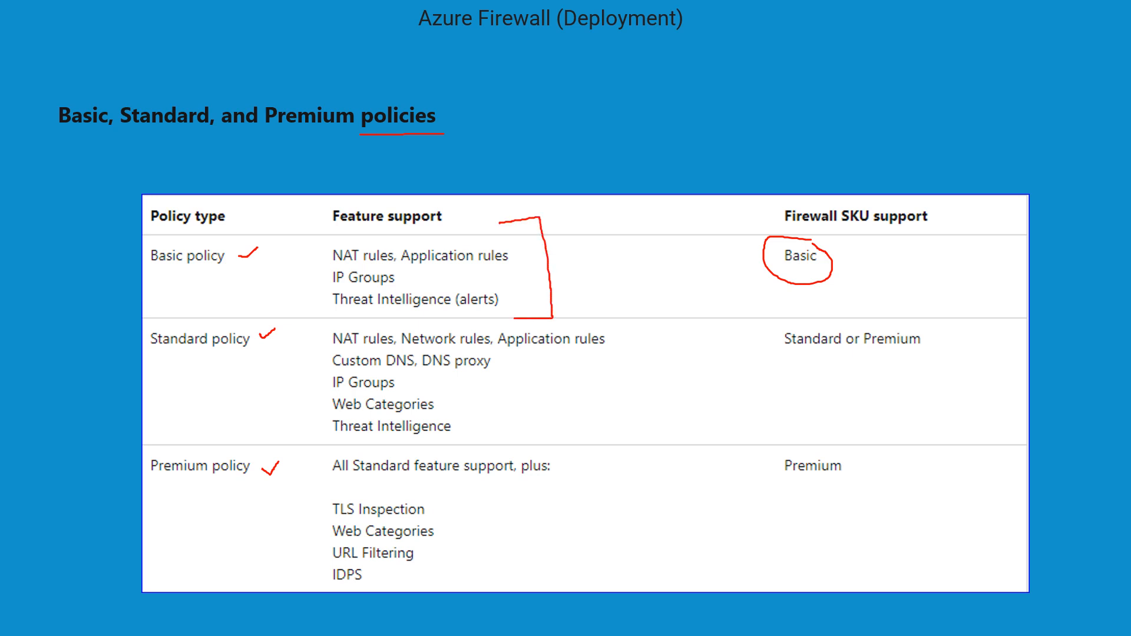
left_click_drag(775, 355, 931, 352)
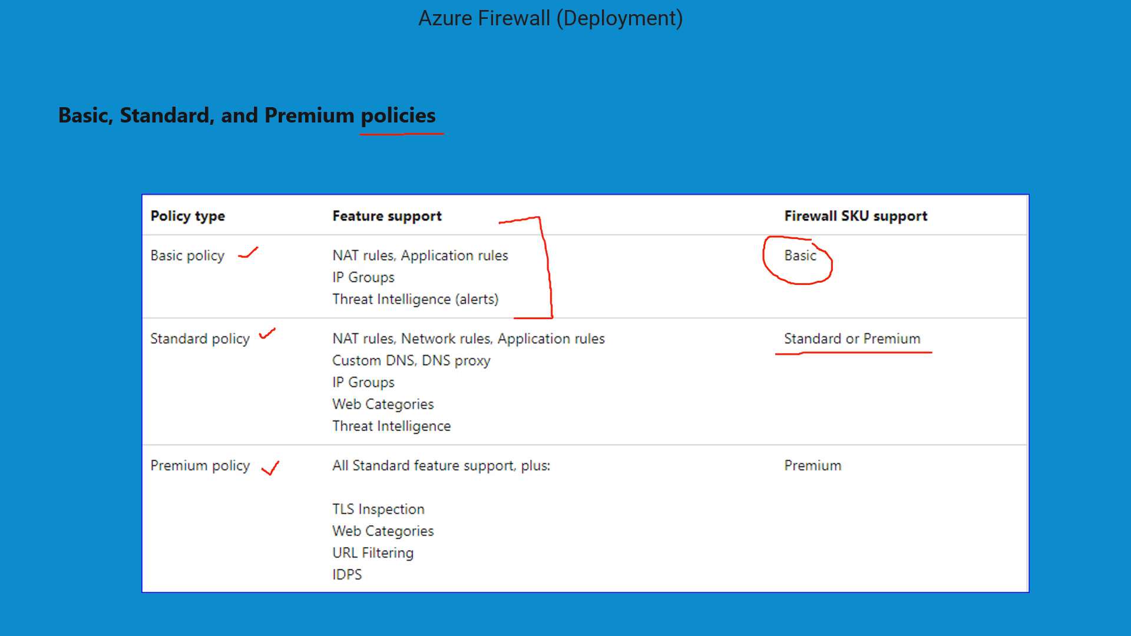
mouse_move(612, 327)
left_mouse_down()
mouse_move(645, 324)
mouse_move(644, 435)
mouse_move(588, 433)
left_mouse_up()
left_click_drag(774, 477, 858, 475)
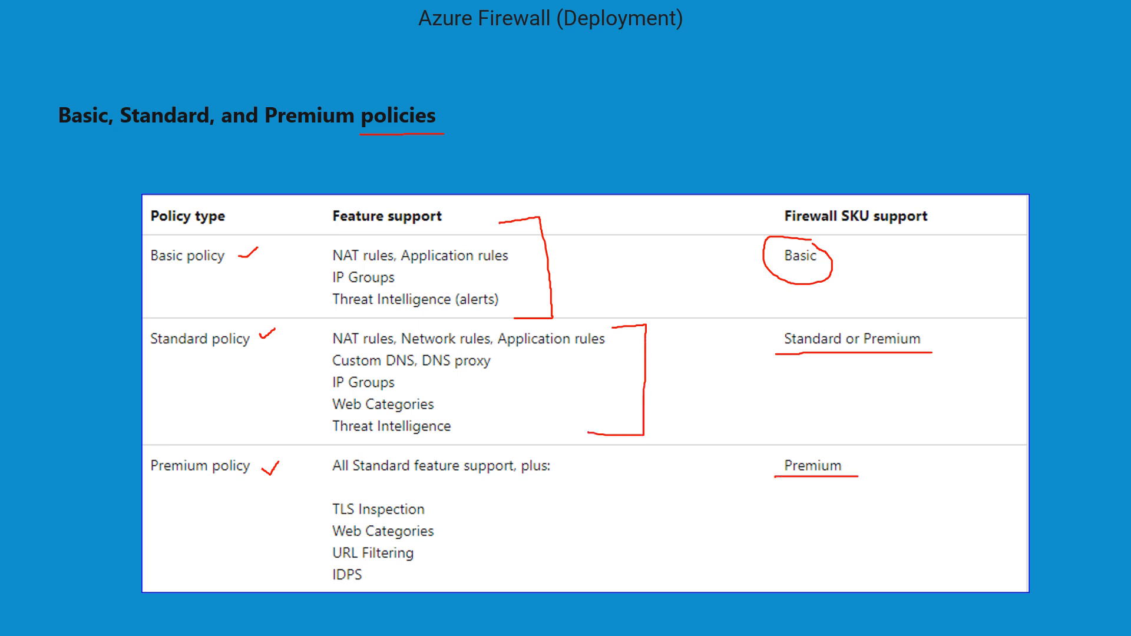
left_click_drag(760, 454, 839, 456)
mouse_move(559, 455)
left_mouse_down()
mouse_move(577, 455)
mouse_move(583, 573)
mouse_move(563, 580)
left_mouse_up()
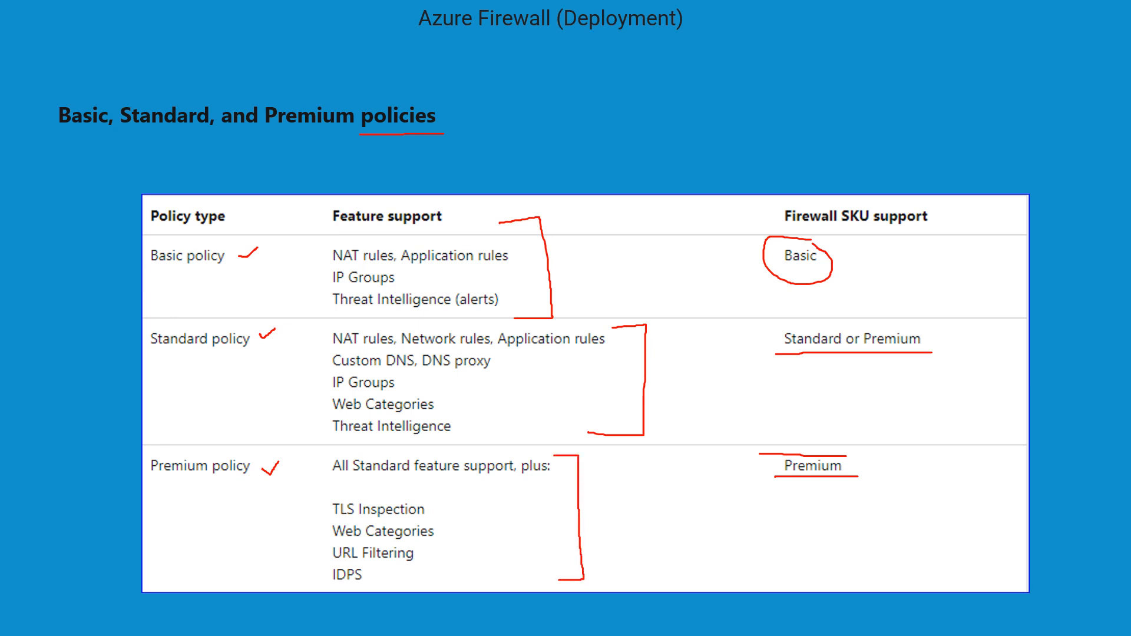
mouse_move(472, 413)
left_mouse_down()
mouse_move(480, 454)
mouse_move(494, 437)
left_mouse_up()
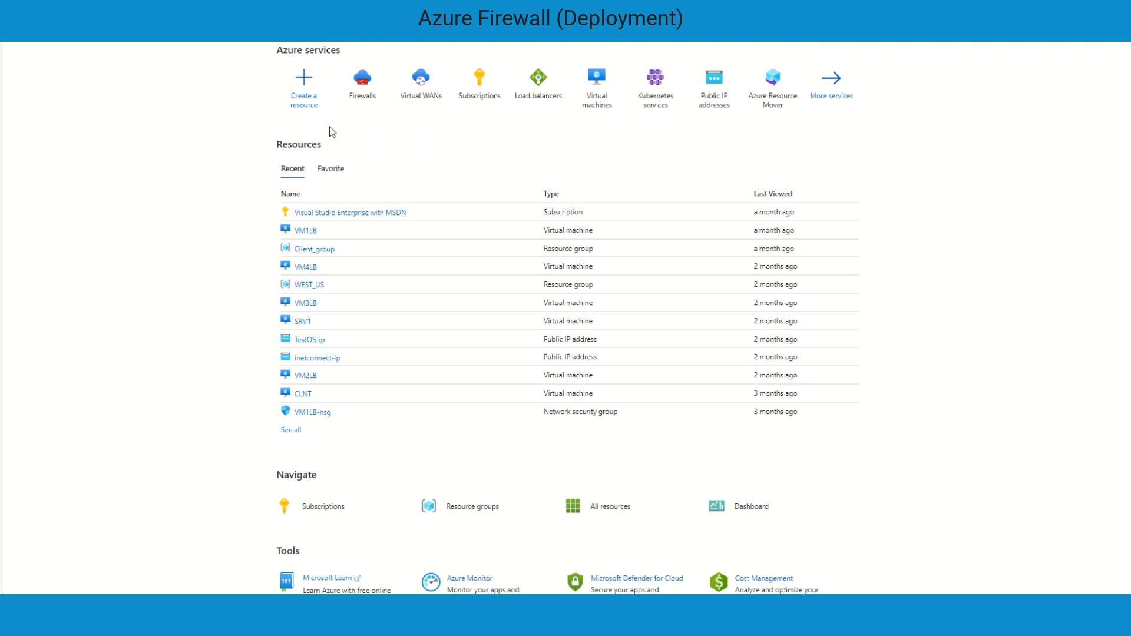
Open the Firewalls service and start creating a new firewall
left_click(362, 94)
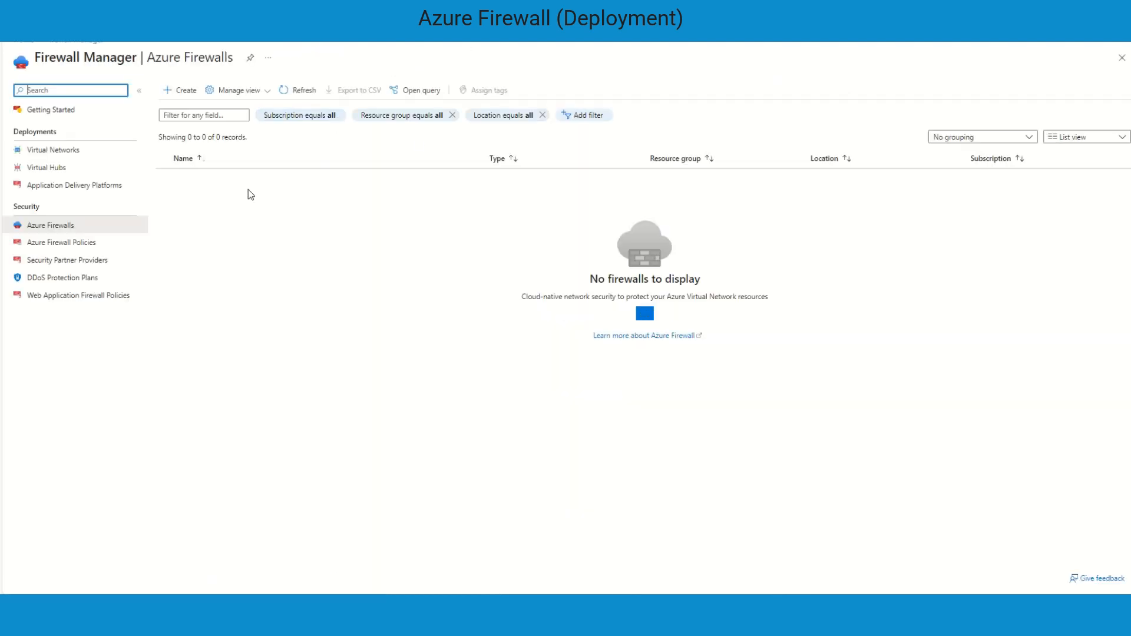
left_click(186, 91)
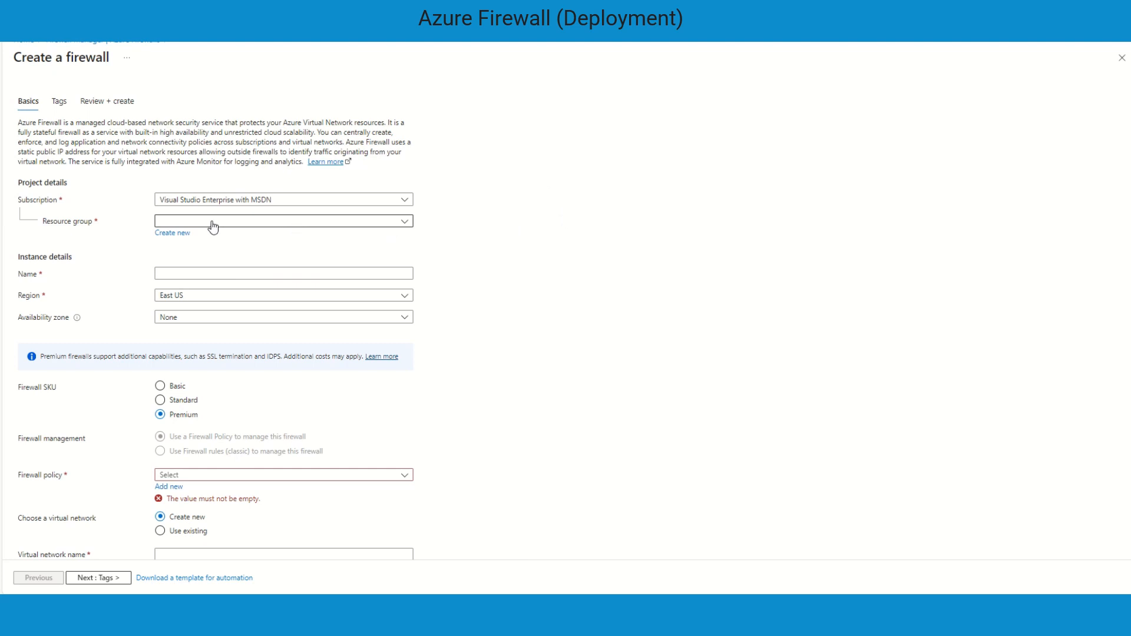
Create a new resource group named FW for the firewall
left_click(180, 235)
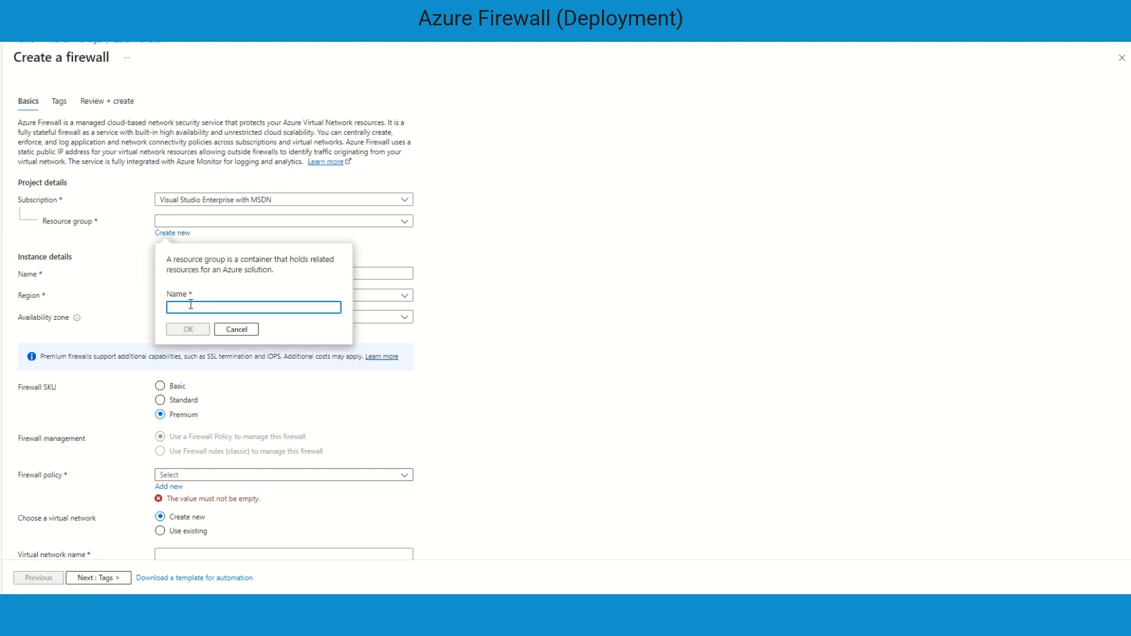
type("FW")
left_click(188, 329)
Name the firewall FWTEST
left_click(187, 278)
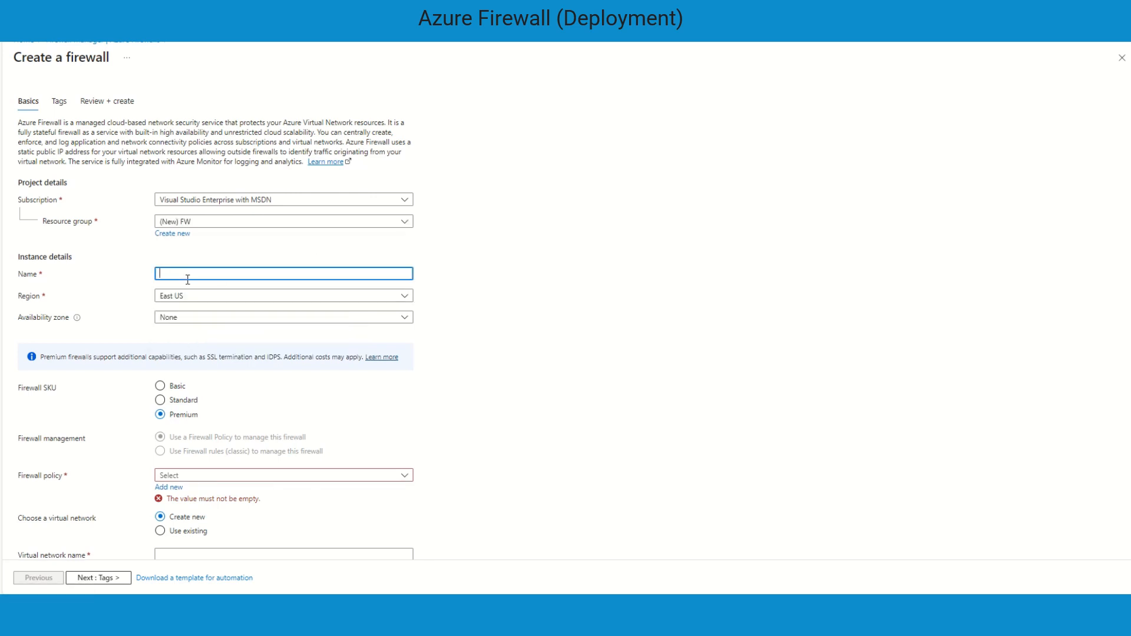
type("FW-")
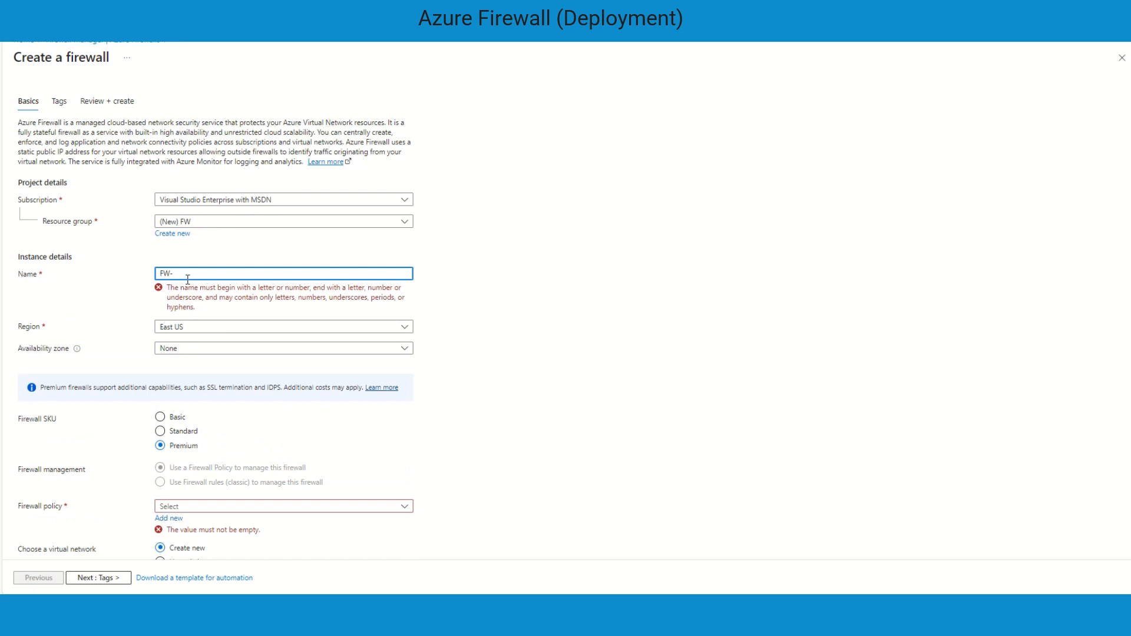
key("BackSpace")
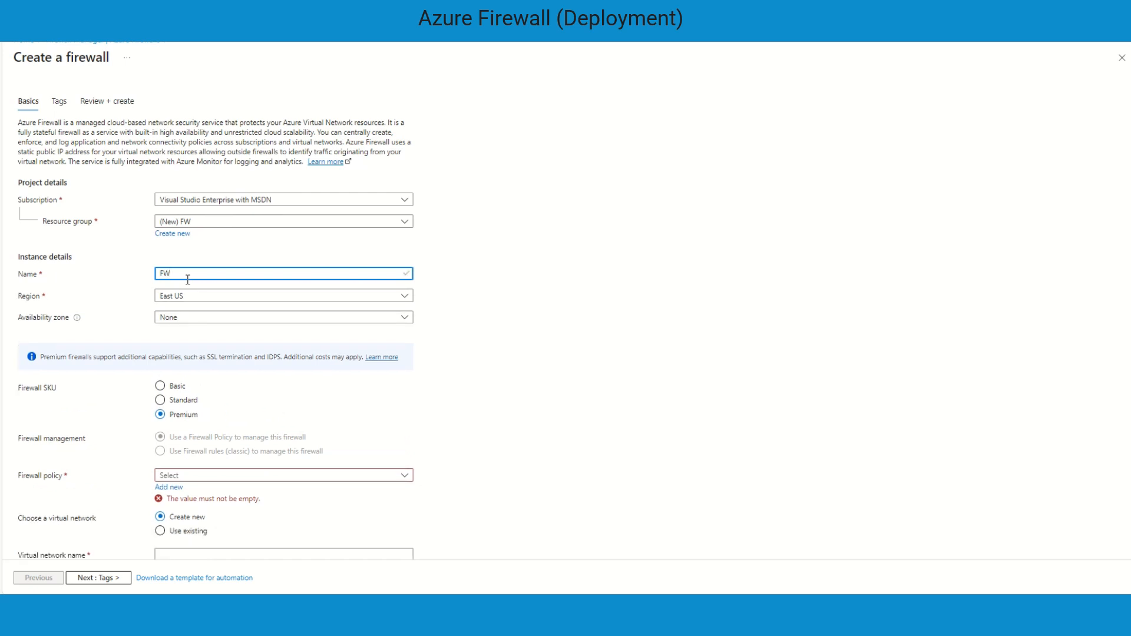
type("TEST")
Set the firewall's availability zones to Zone 1, Zone 2 and Zone 3
left_click(203, 320)
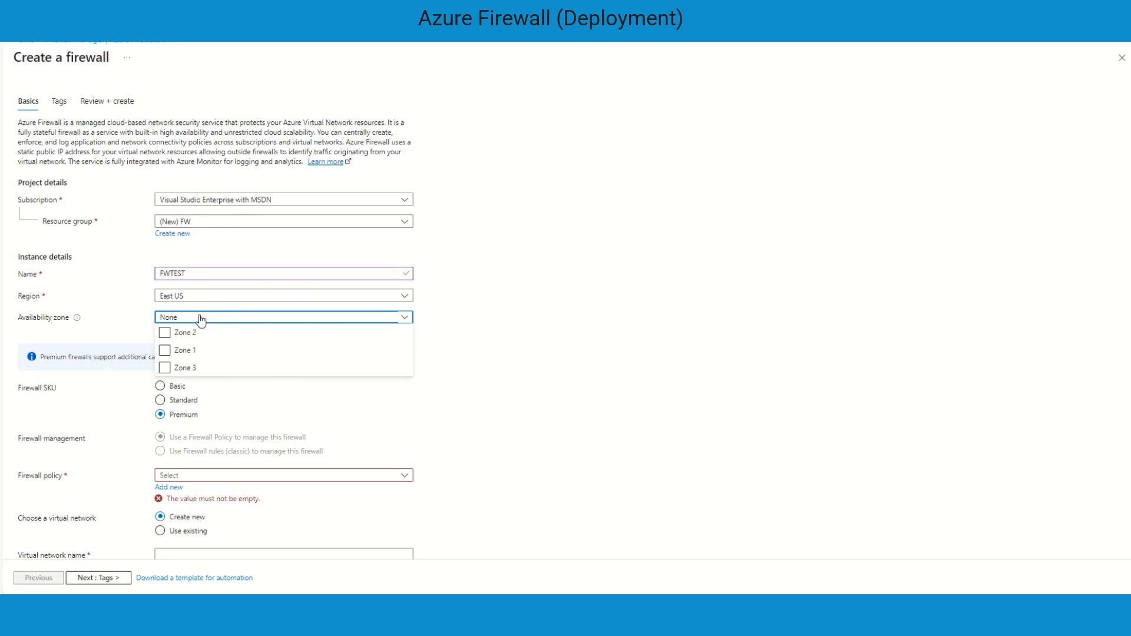
left_click(165, 332)
left_click(165, 350)
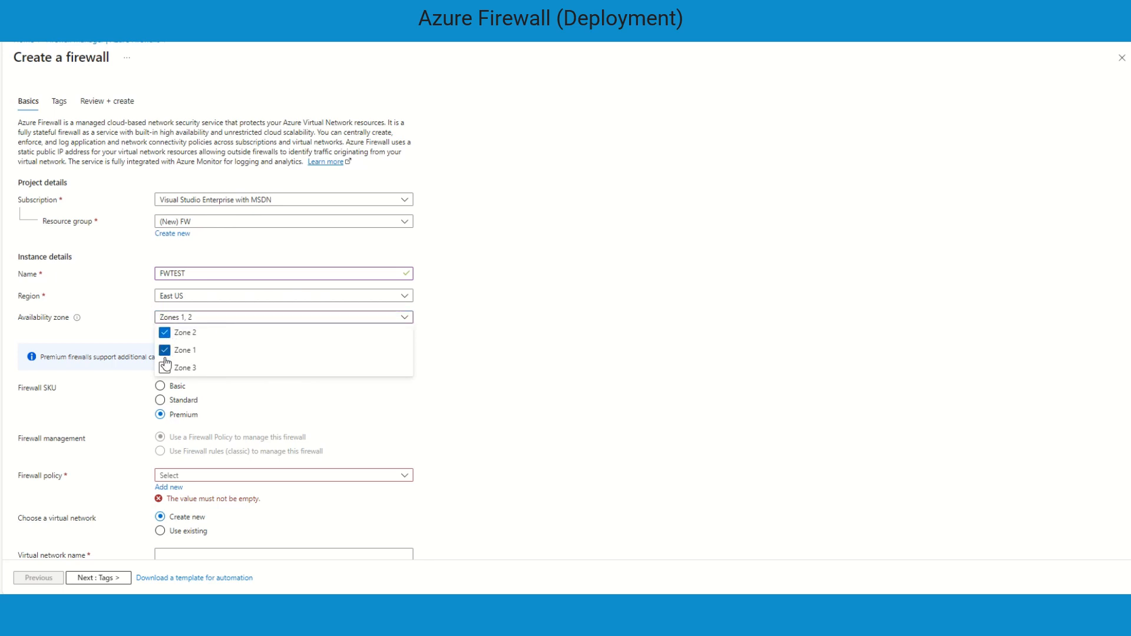
left_click(165, 368)
left_click(471, 366)
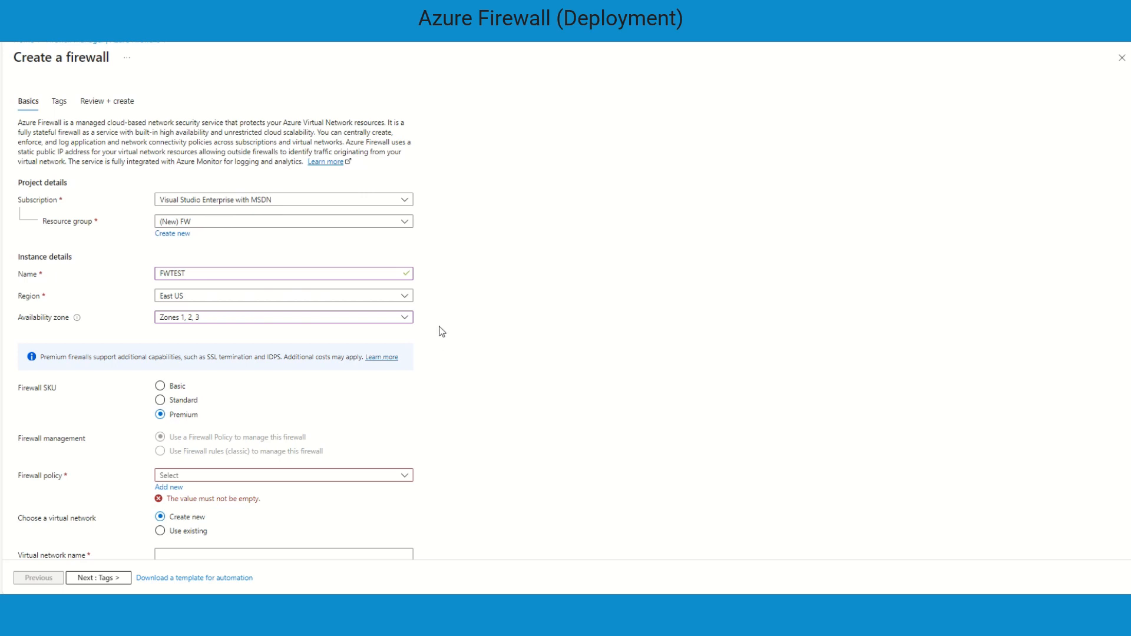
Choose the Standard firewall SKU and manage the firewall with Firewall rules (classic)
scroll(440, 333, "down", 2)
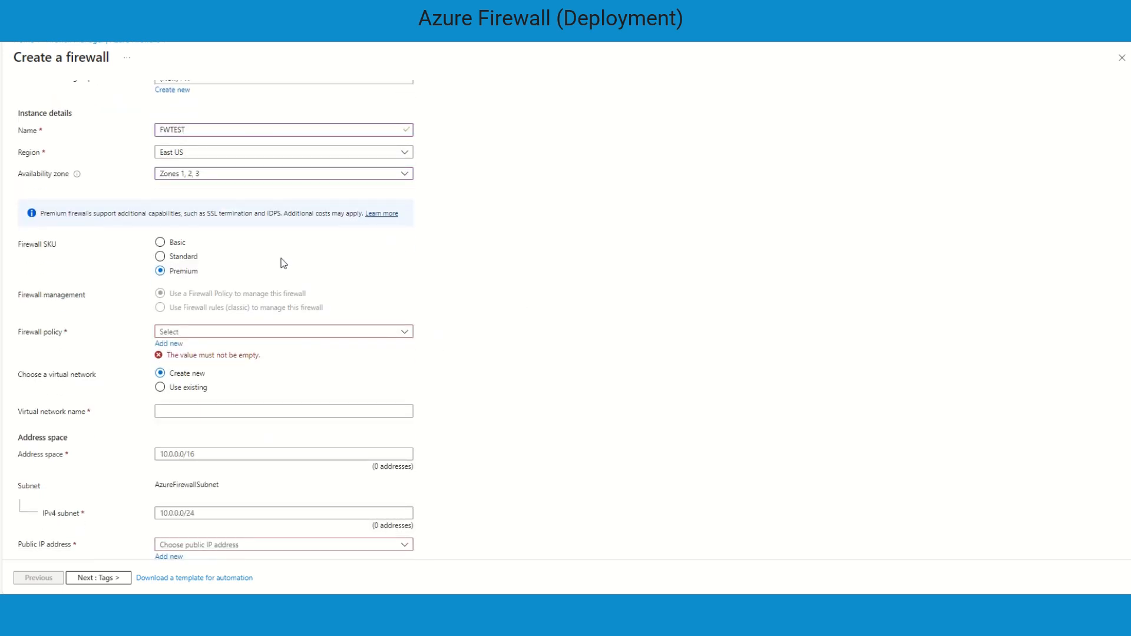
left_click(160, 258)
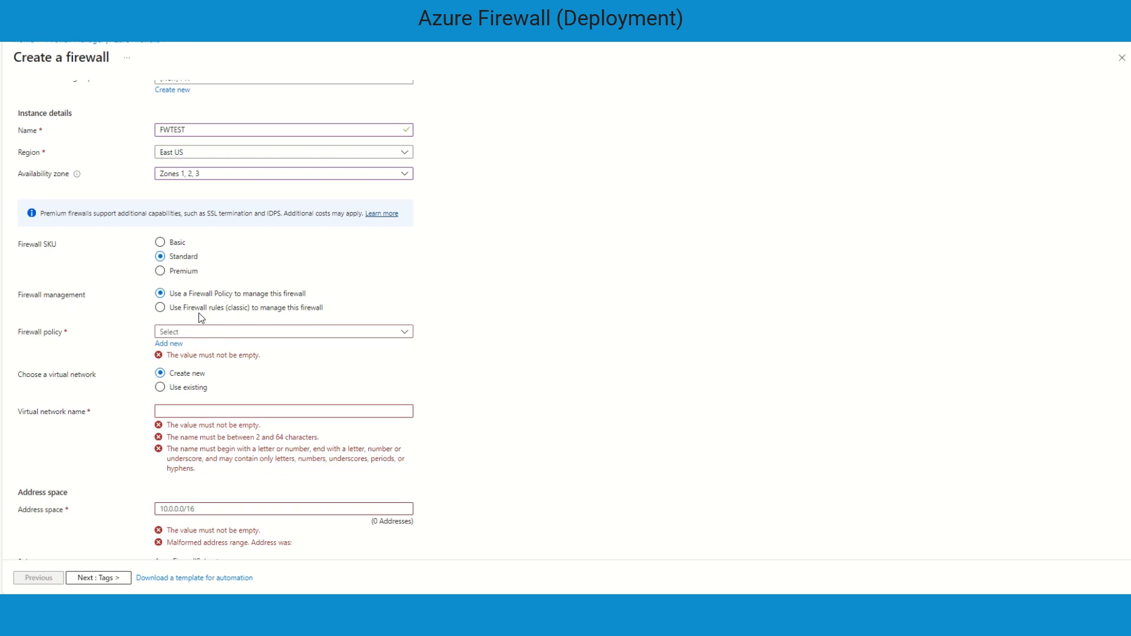
left_click(160, 308)
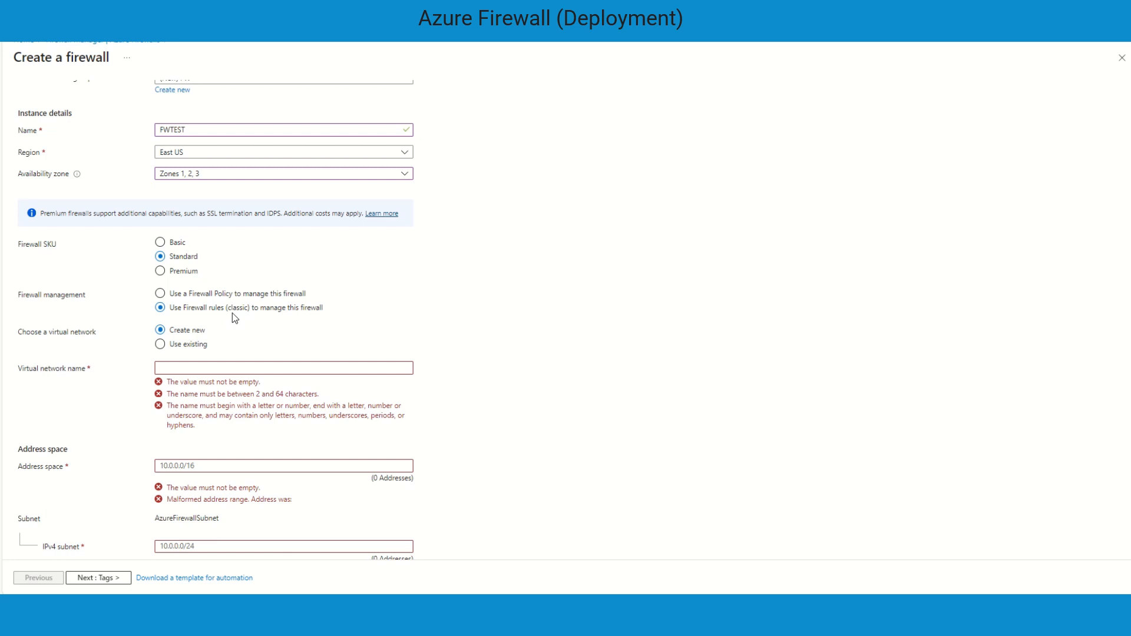
scroll(303, 312, "down", 1)
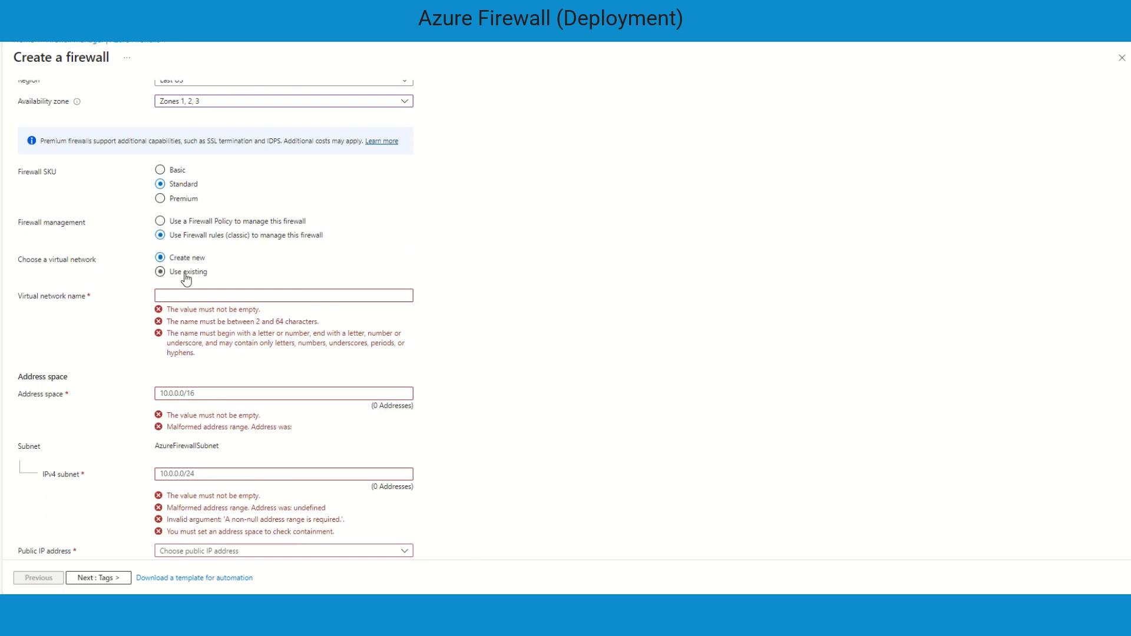
left_click(160, 272)
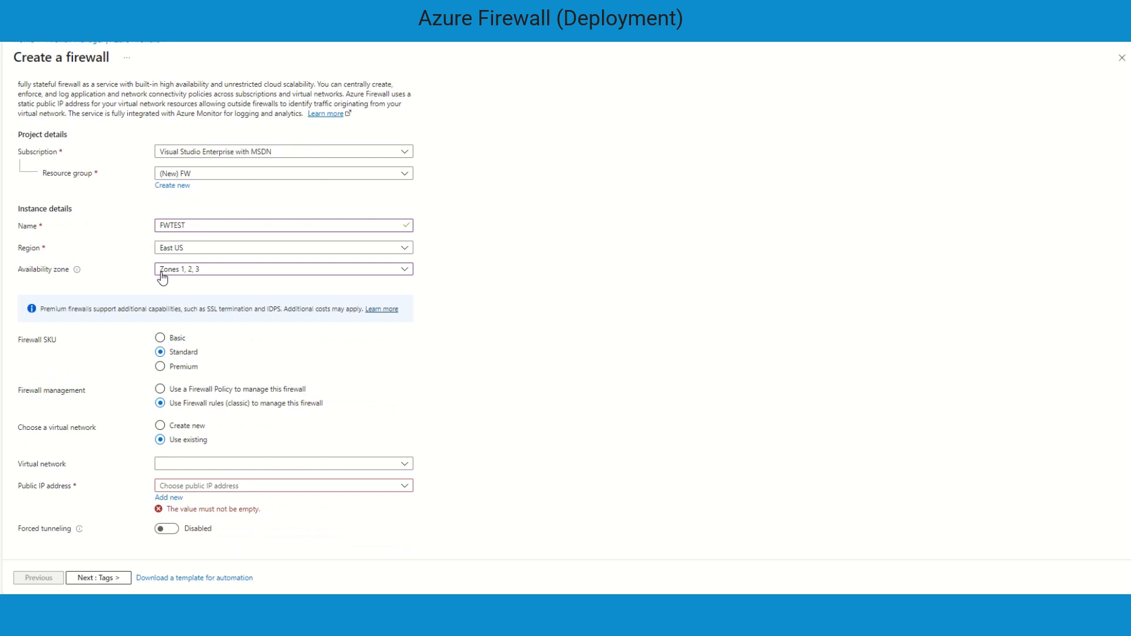
left_click(160, 425)
Name the new virtual network FWVNET
scroll(323, 362, "down", 3)
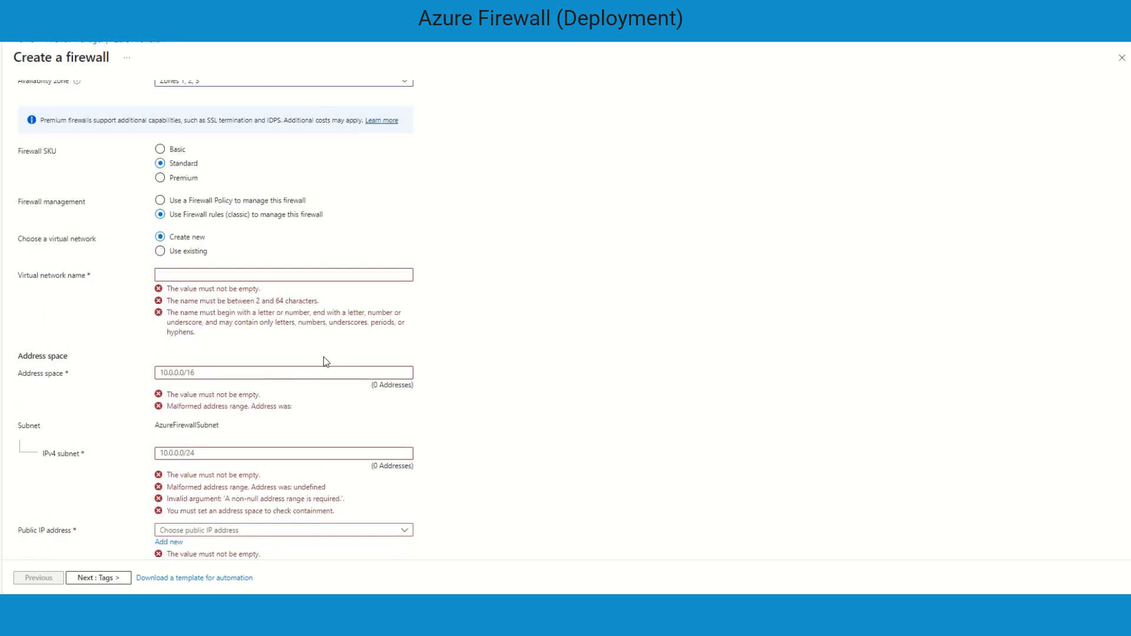
left_click(185, 247)
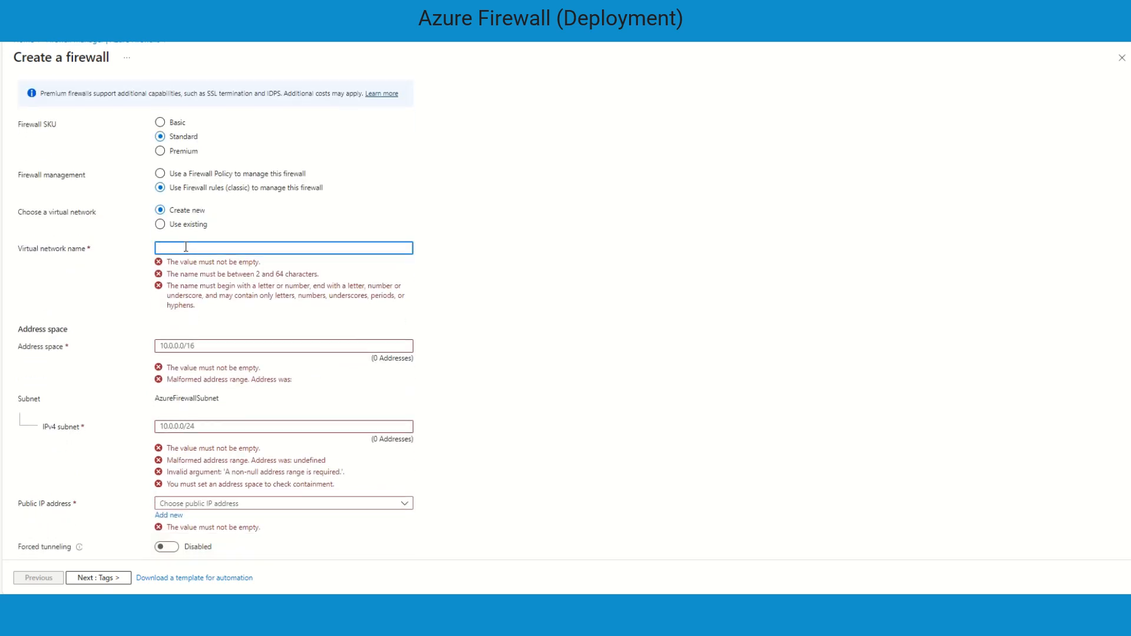
type("FW")
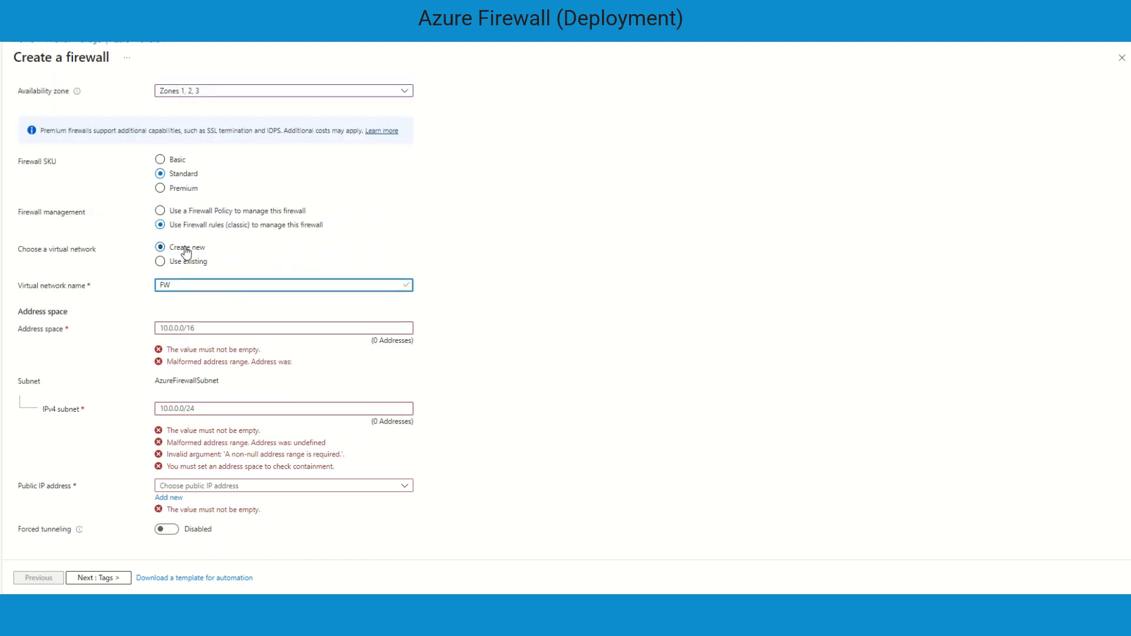
type("VNET")
Set the virtual network address space to 10.10.0.0/16
left_click(170, 328)
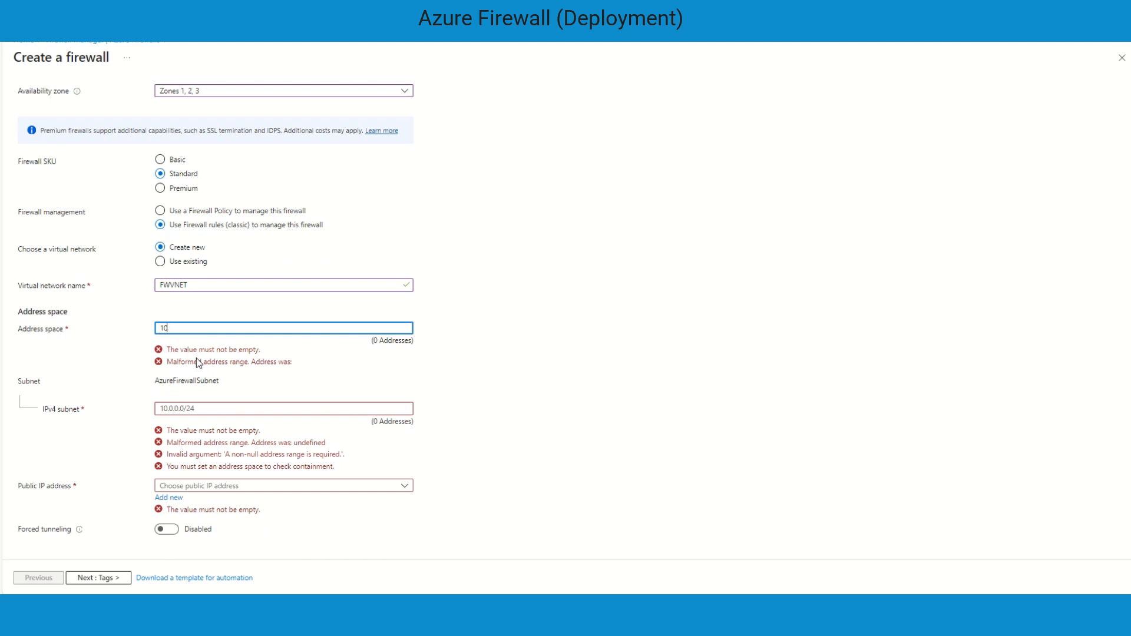
type("10.10")
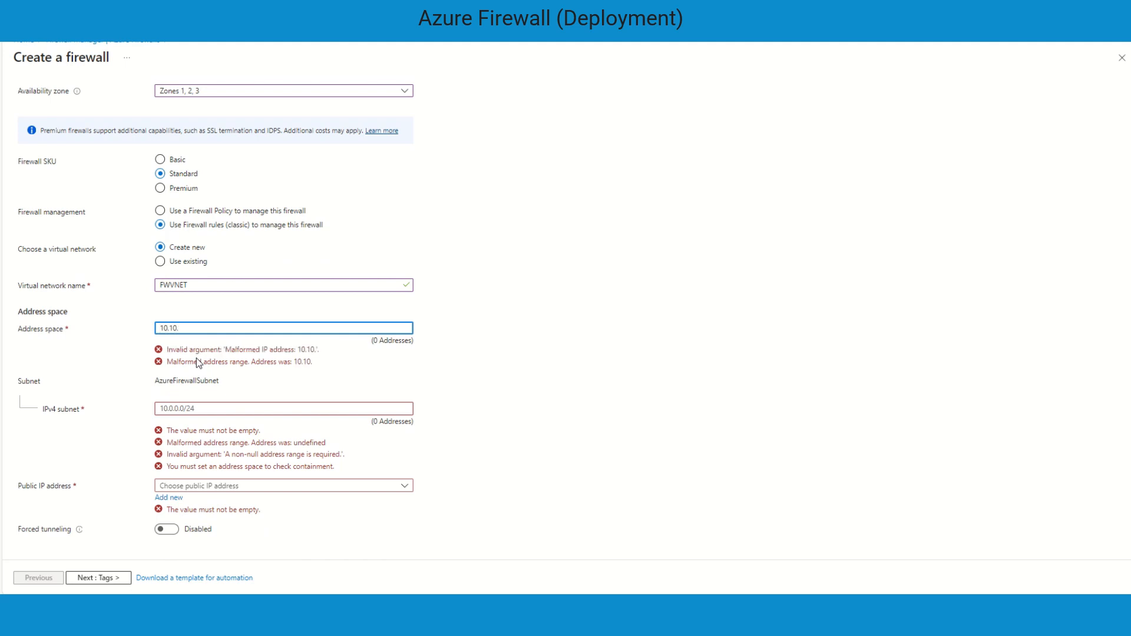
type(".0.0/16")
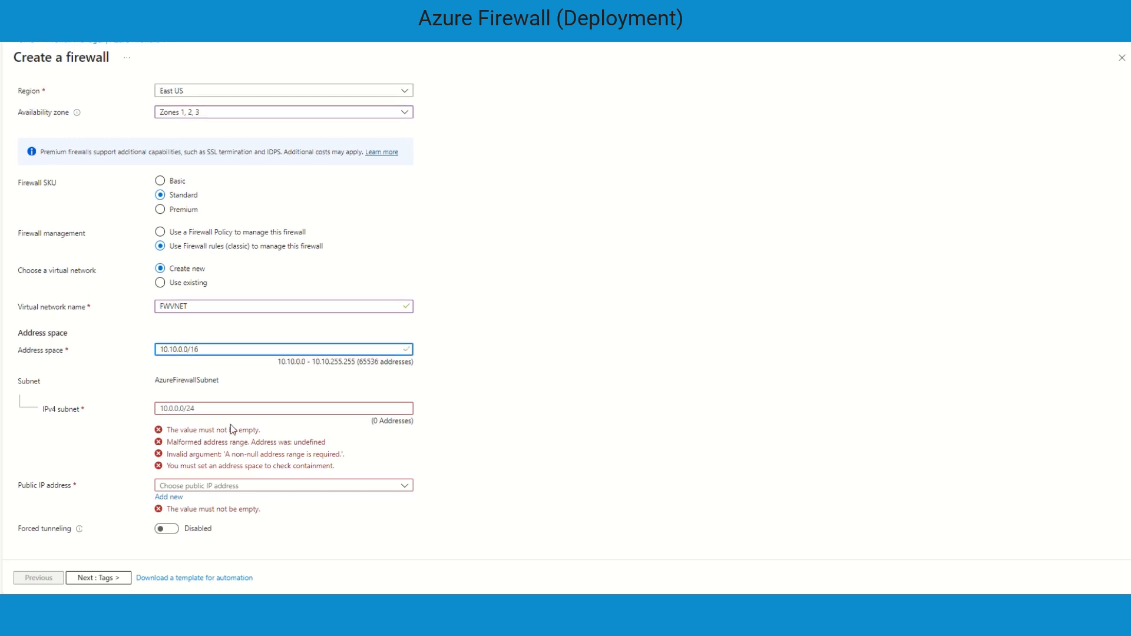
Copy the address space value into the AzureFirewallSubnet IPv4 subnet field as 10.10.0.0/16
left_click(204, 409)
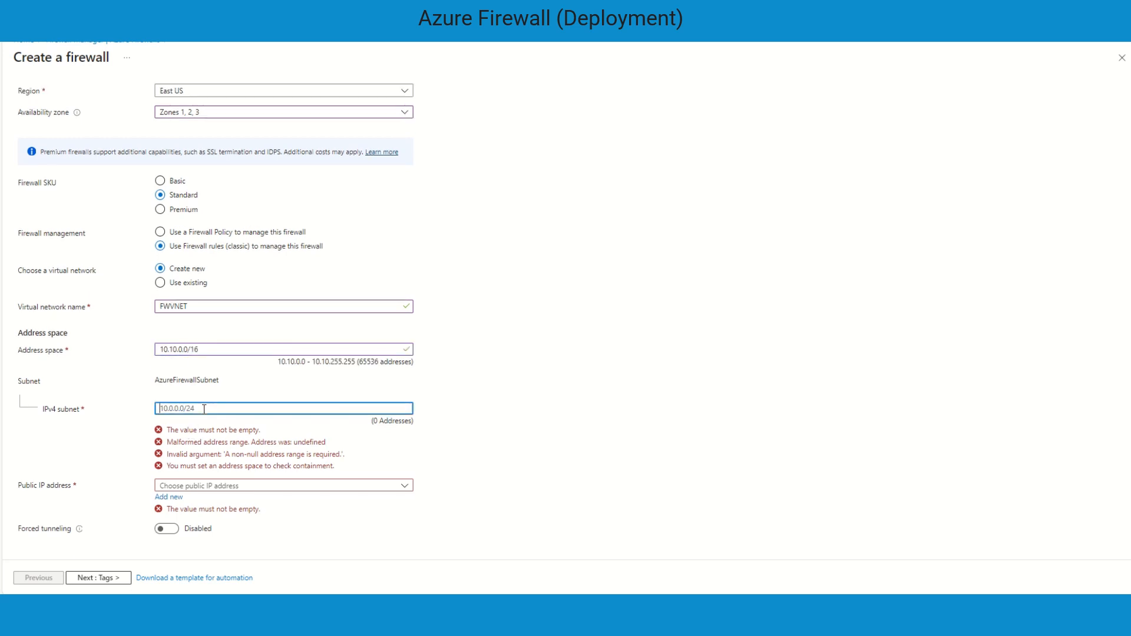
left_click_drag(206, 349, 157, 357)
key("ctrl+c")
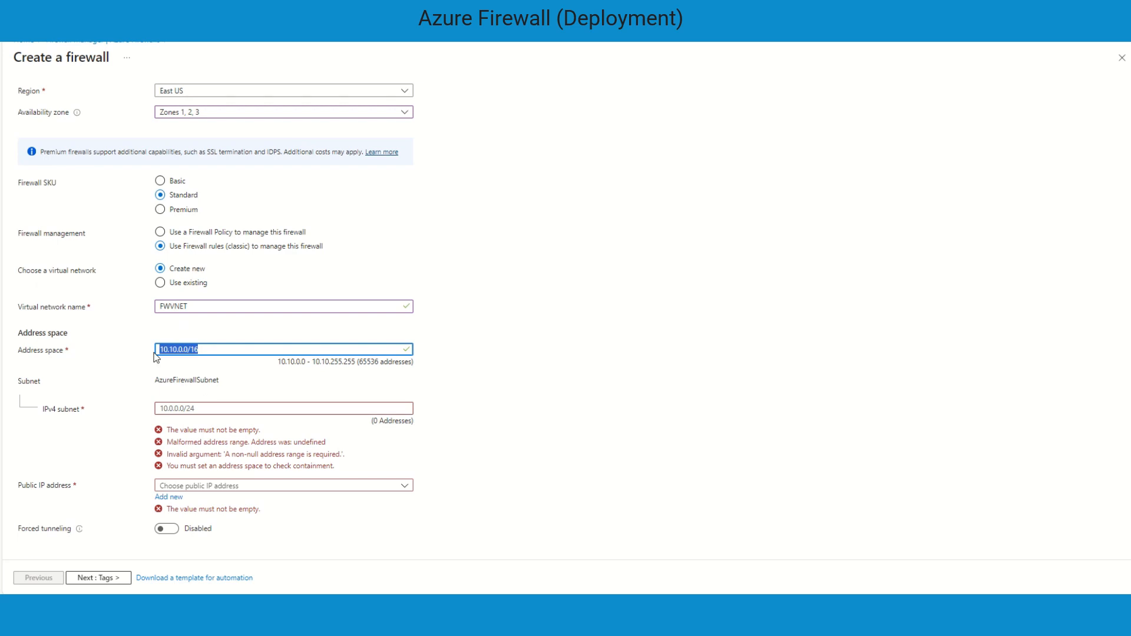
left_click(204, 409)
key("ctrl+v")
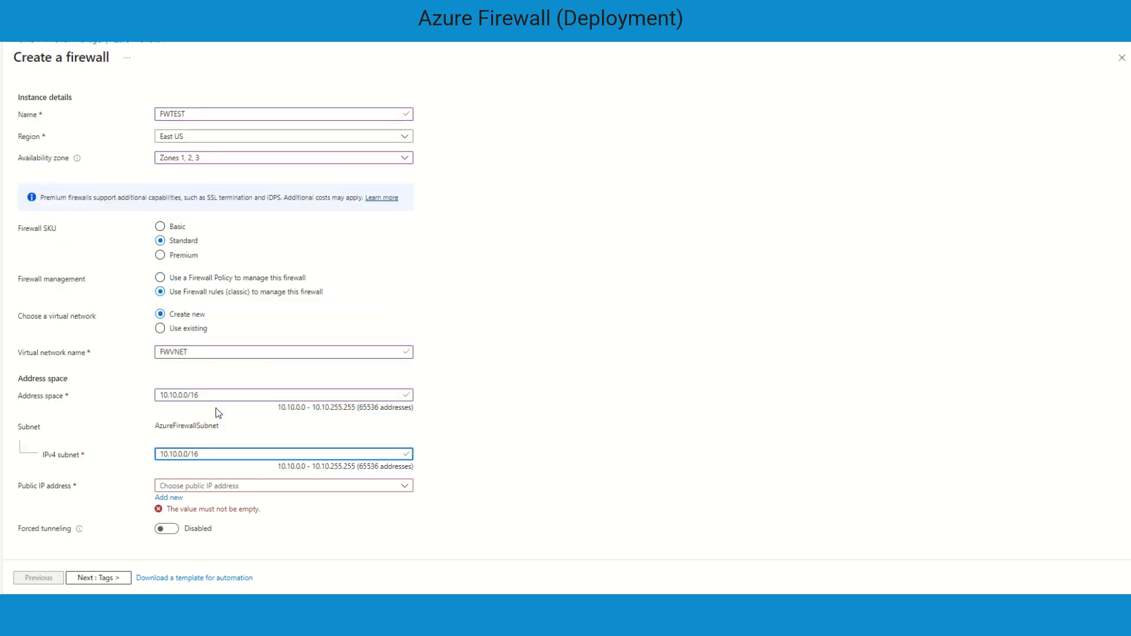
Change the virtual network address space to 10.10.1.0/24
left_click(212, 395)
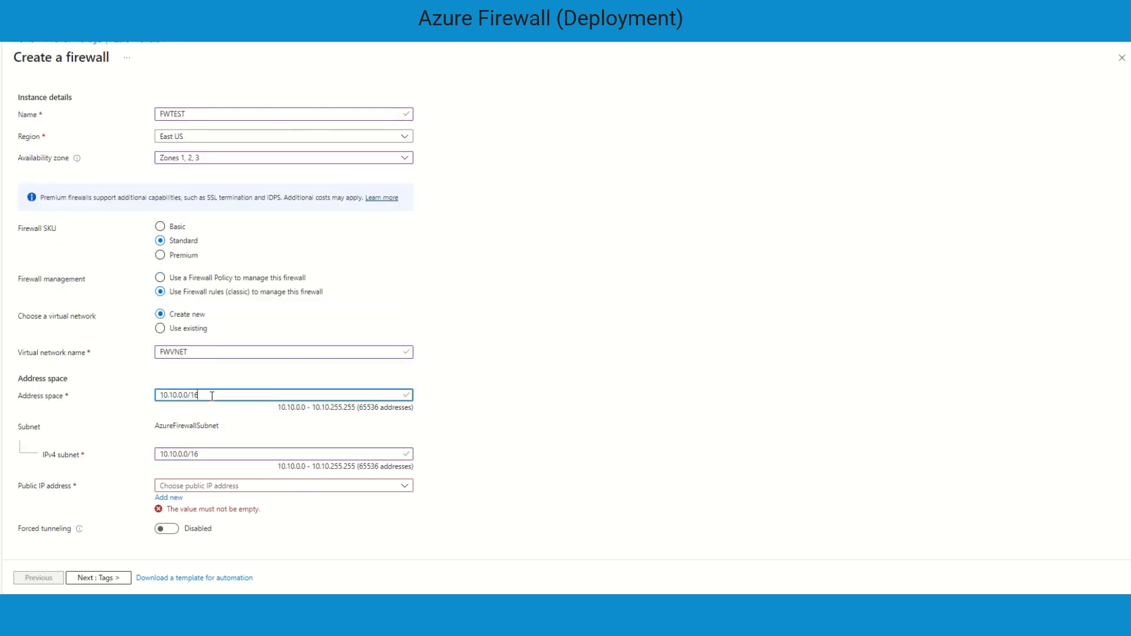
key("BackSpace")
type("24")
key("Left")
key("Left")
key("Left")
key("Left")
key("BackSpace")
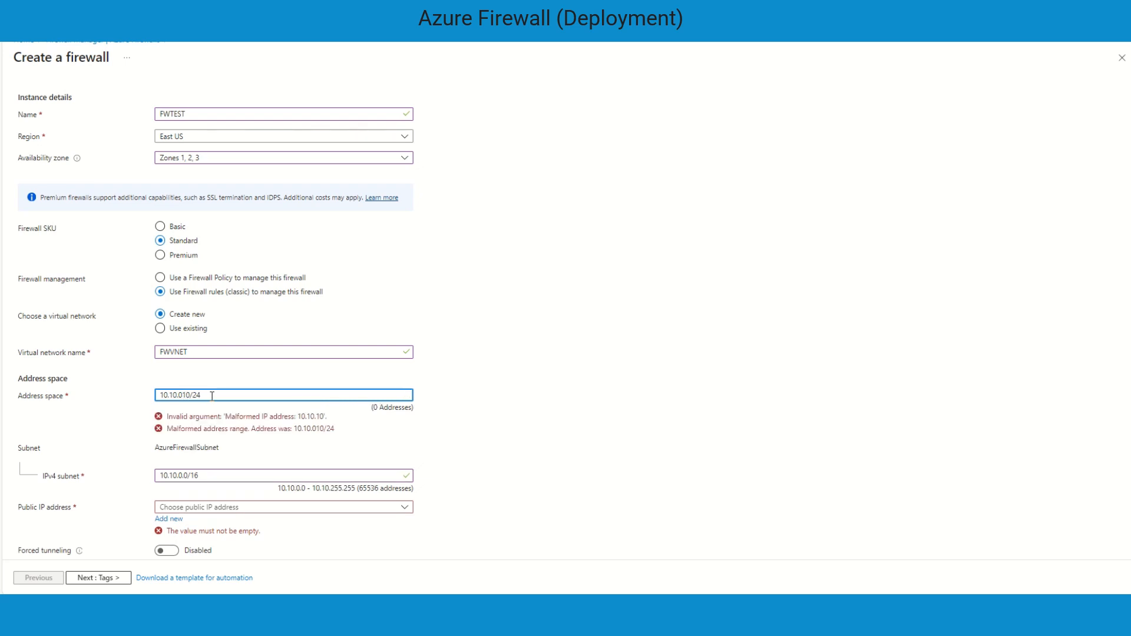
key("BackSpace")
key("BackSpace")
type("1.")
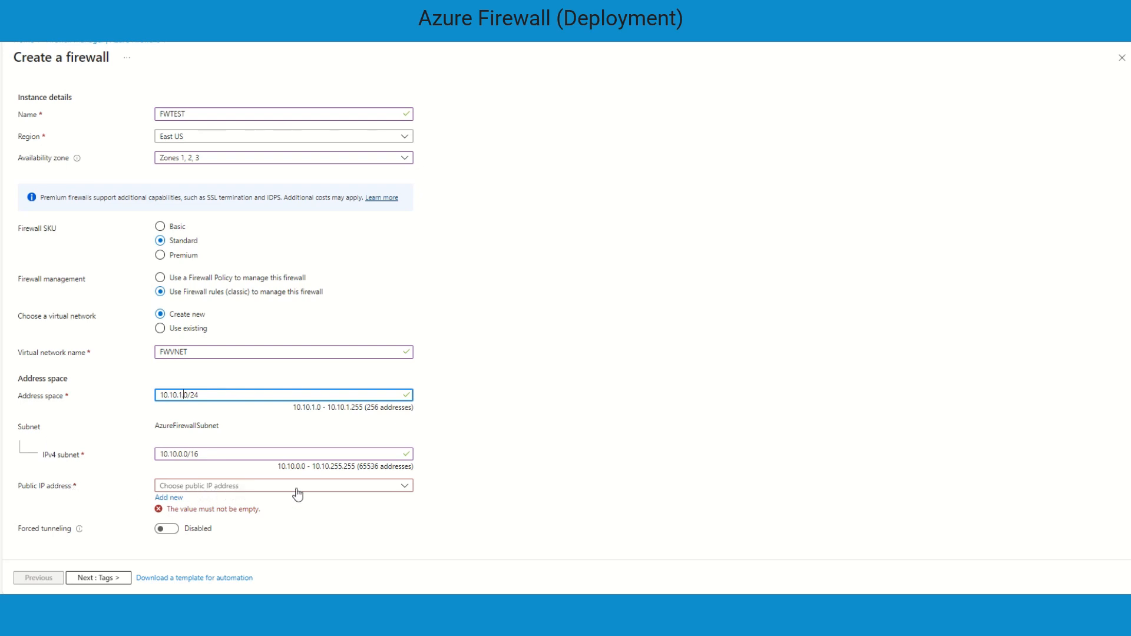
Add a new public IP address named FWPIP for the firewall
left_click(169, 498)
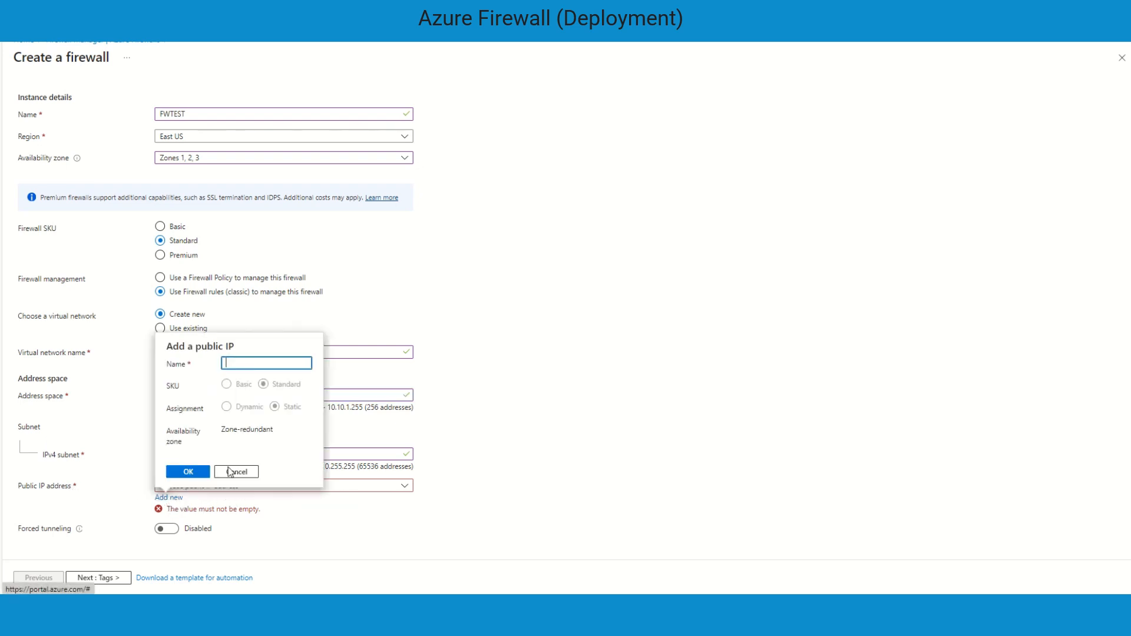
type("FWPIP")
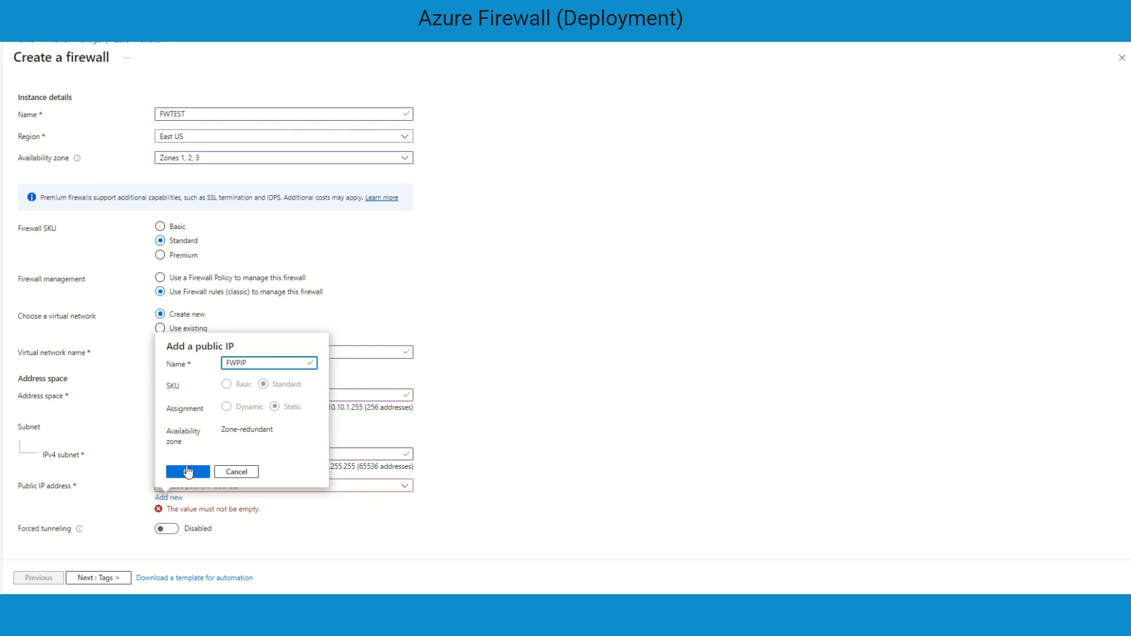
left_click(188, 471)
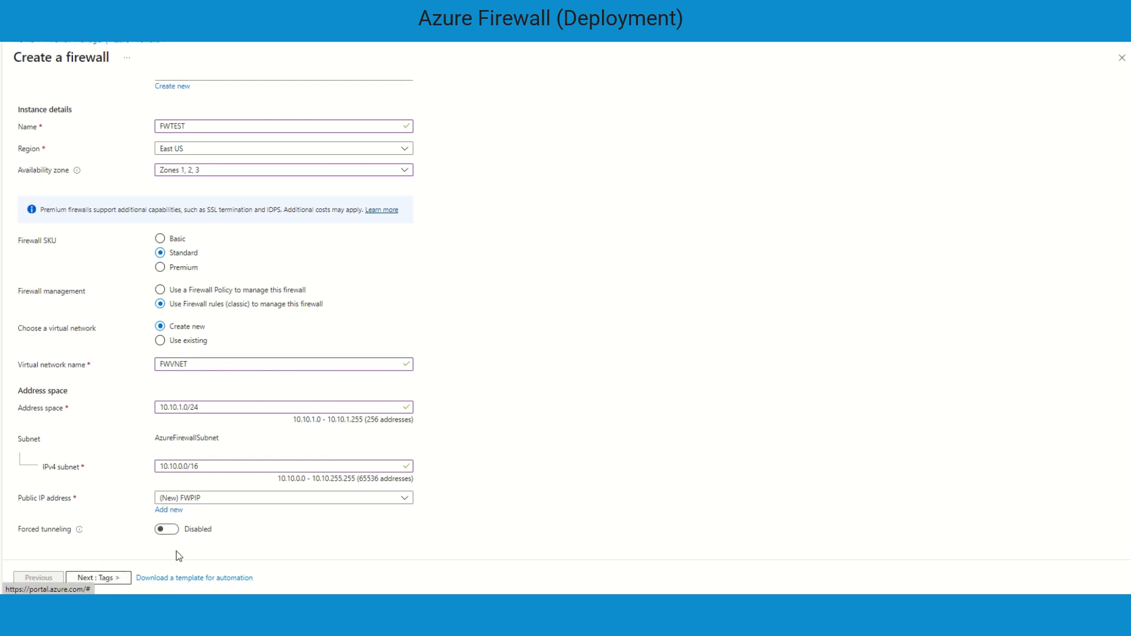
Move past the Tags page to the Review + create summary
left_click(115, 576)
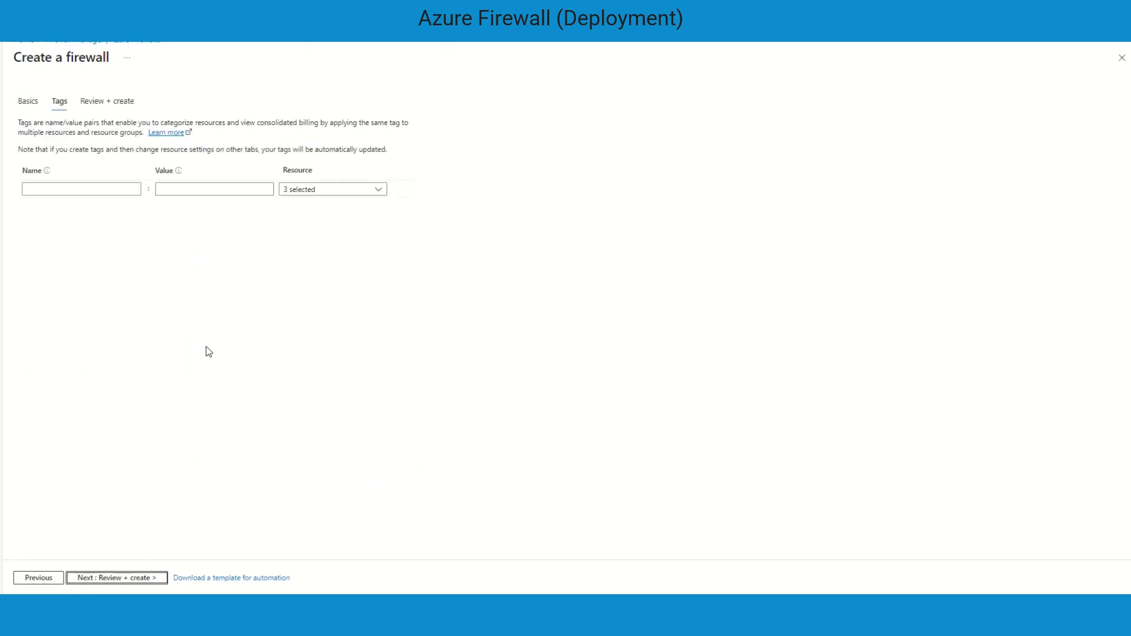
left_click(133, 578)
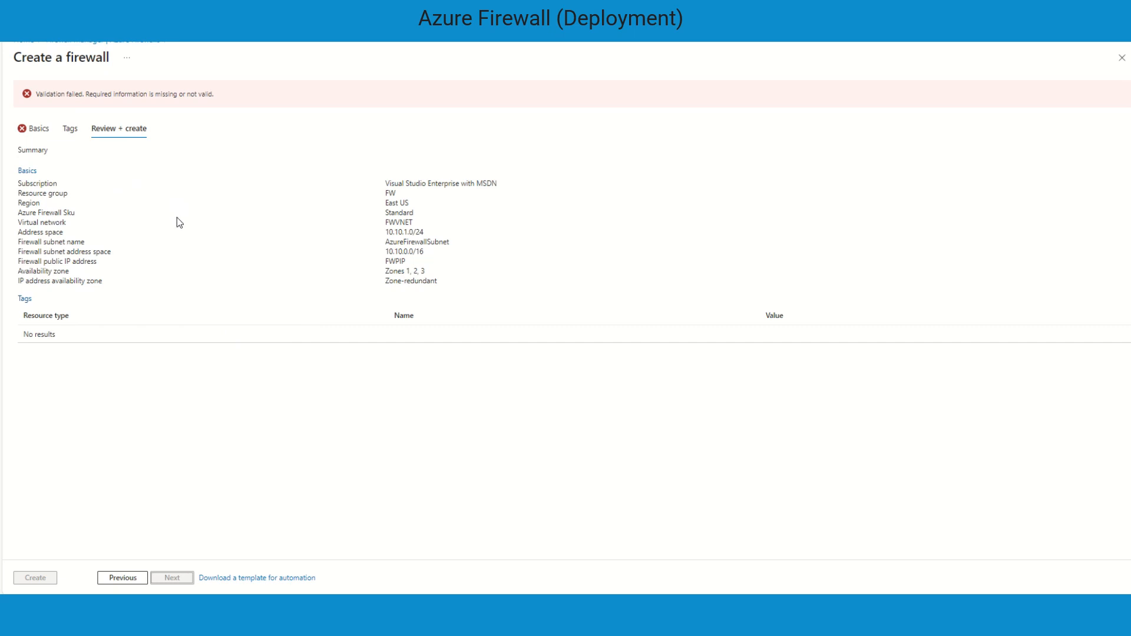
Return to the Basics page, set the virtual network address space to 10.10.0.0/24 and paste it into the IPv4 subnet field
left_click(35, 133)
scroll(383, 287, "down", 3)
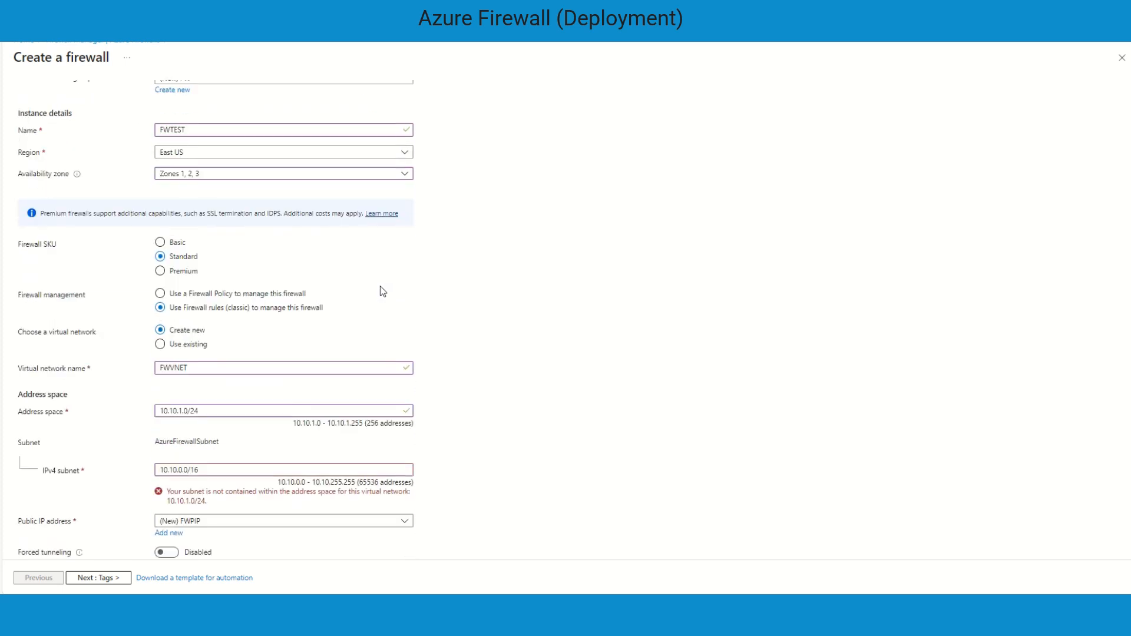
scroll(383, 291, "down", 1)
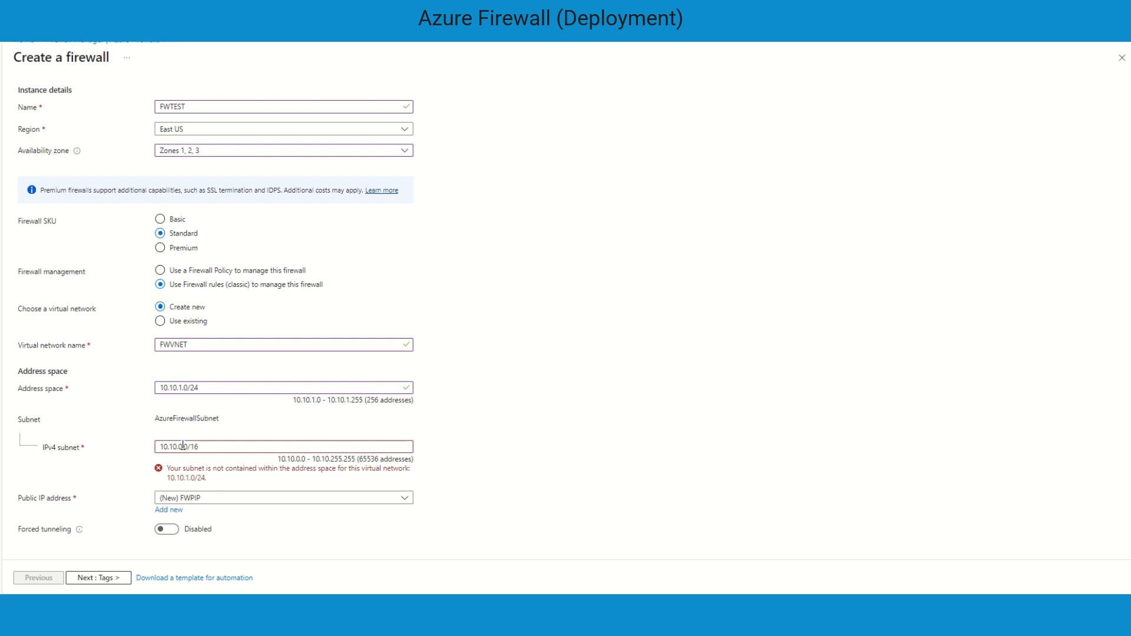
left_click(181, 388)
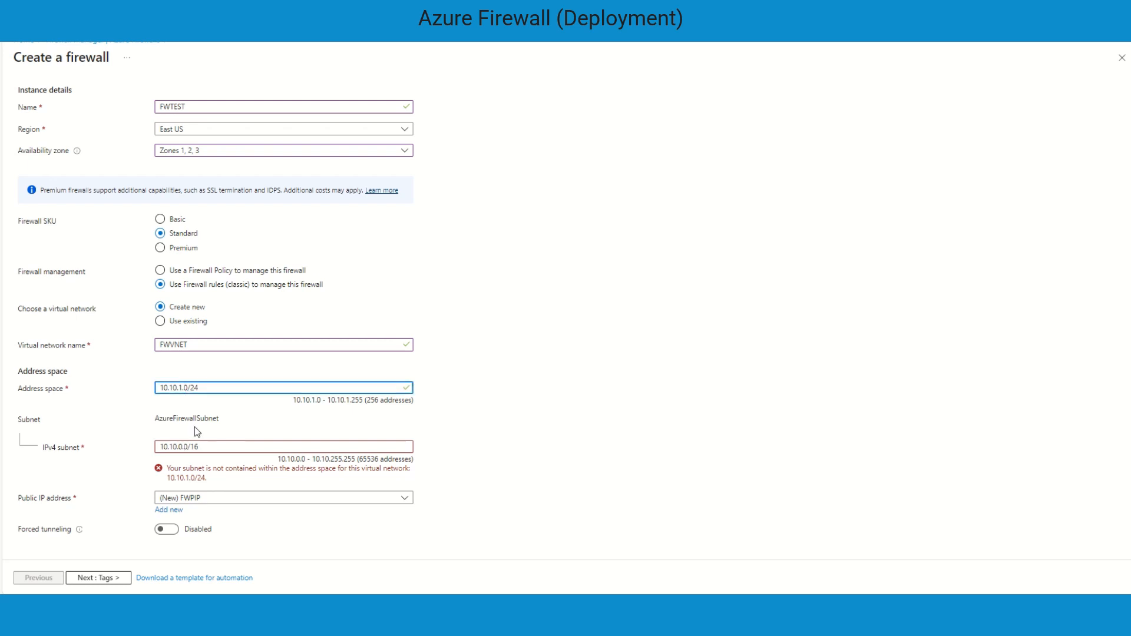
key("BackSpace")
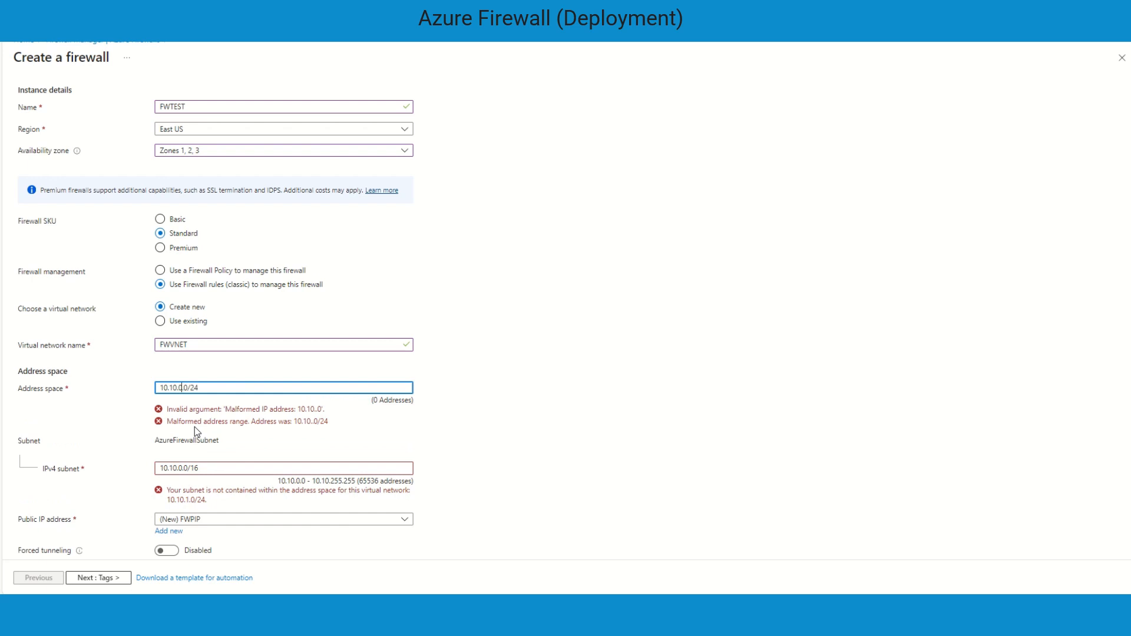
type("0")
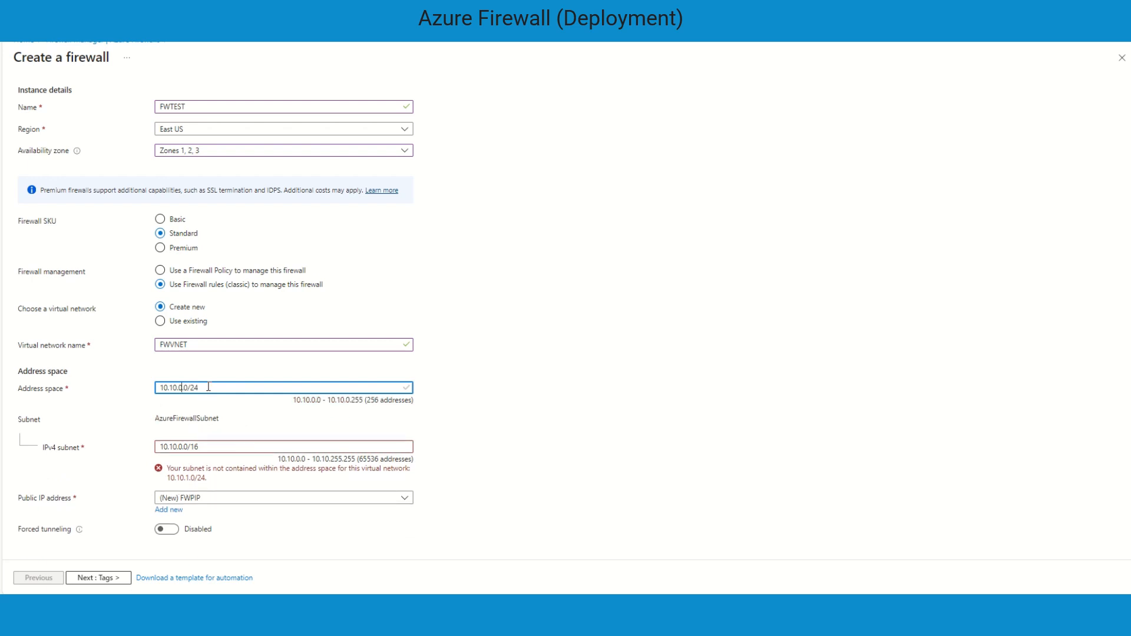
left_click_drag(207, 387, 141, 388)
key("ctrl+c")
left_click_drag(207, 446, 140, 449)
key("ctrl+v")
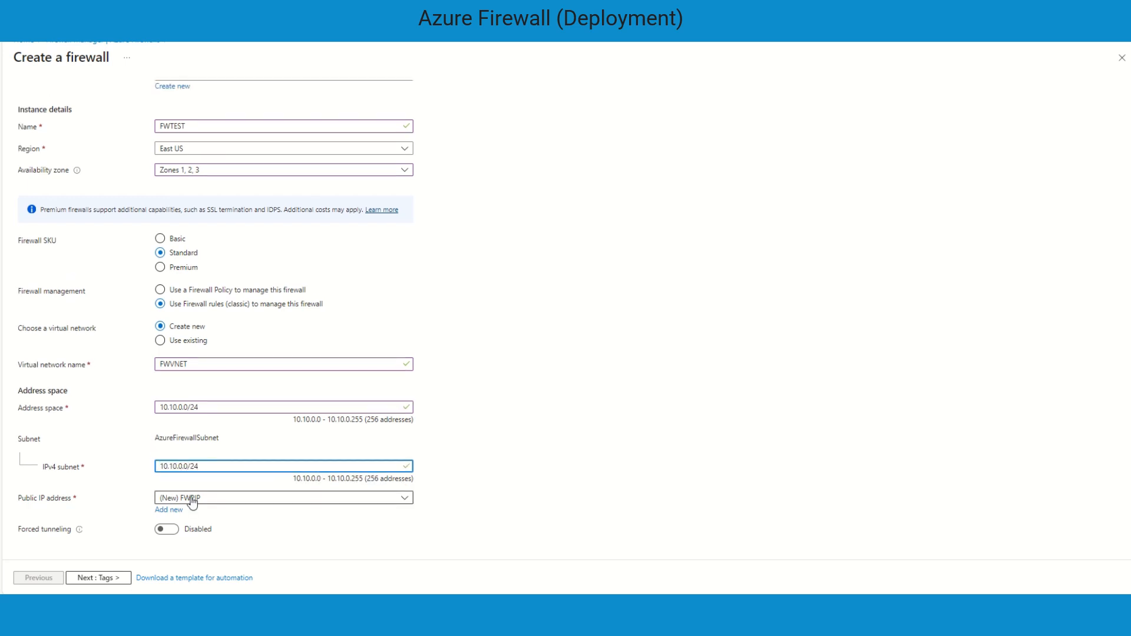
Change the IPv4 subnet to 10.10.1.0/24 and widen the address space to 10.10.0.0/16
key("BackSpace")
type("1")
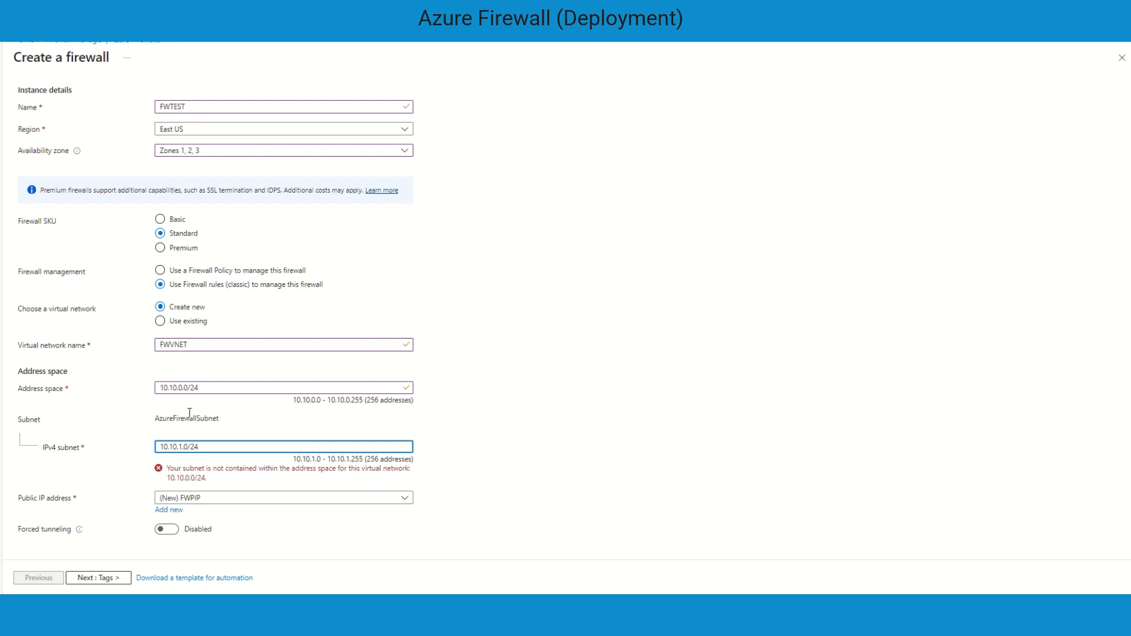
left_click(220, 388)
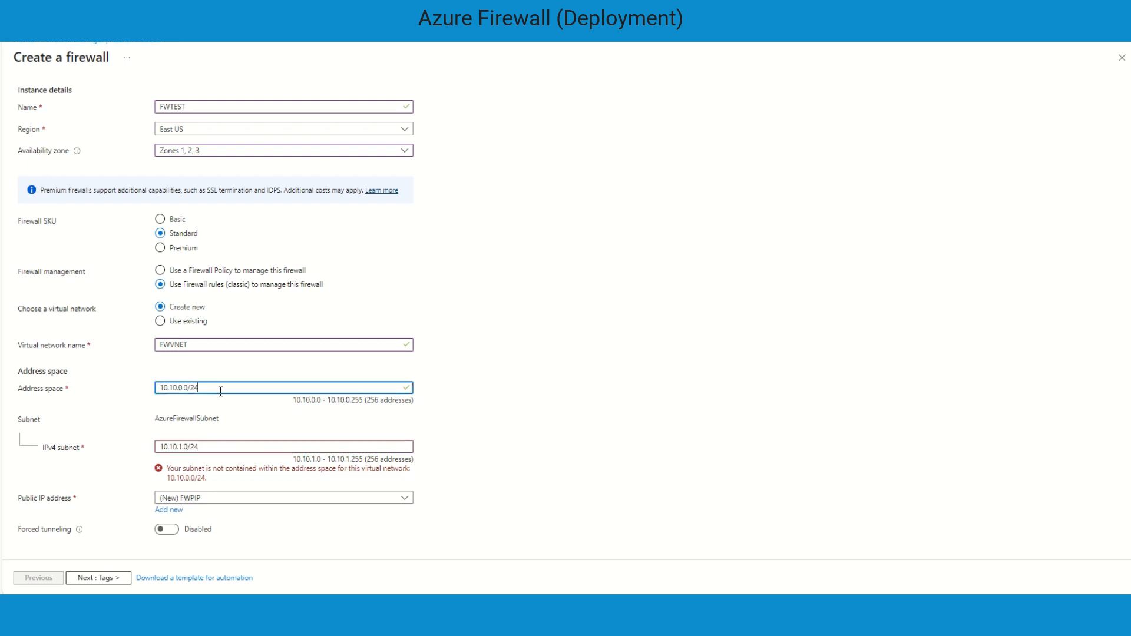
key("BackSpace")
key("BackSpace")
type("16")
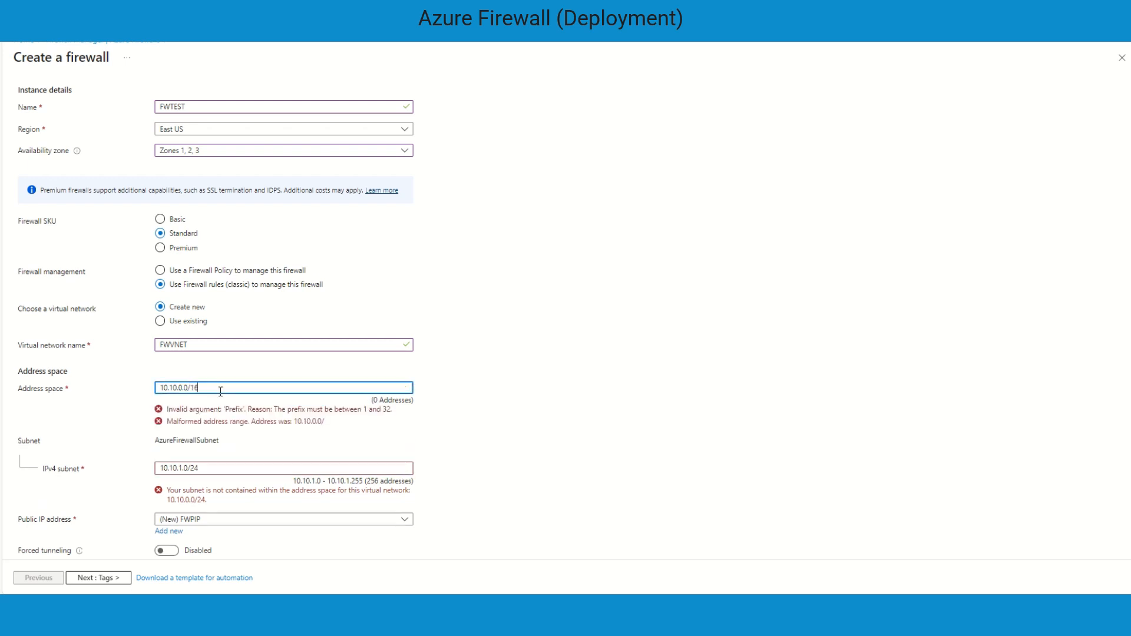
left_click(465, 411)
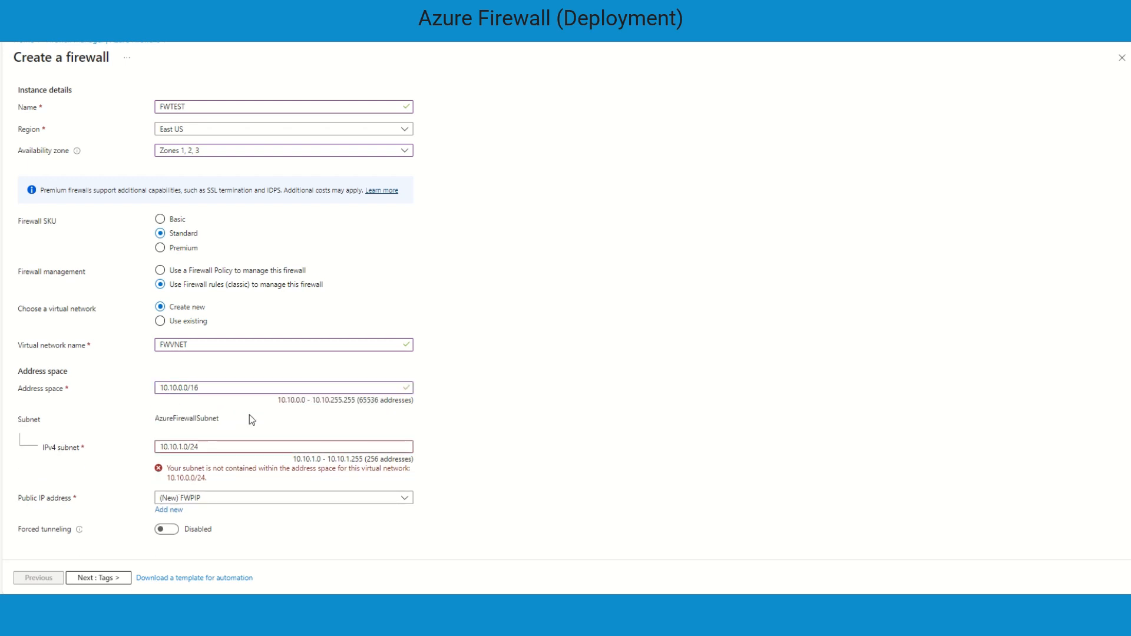
Re-enter the IPv4 subnet prefix as 10.10.1.0/24 and move through Tags to Review + create
left_click(211, 445)
key("BackSpace")
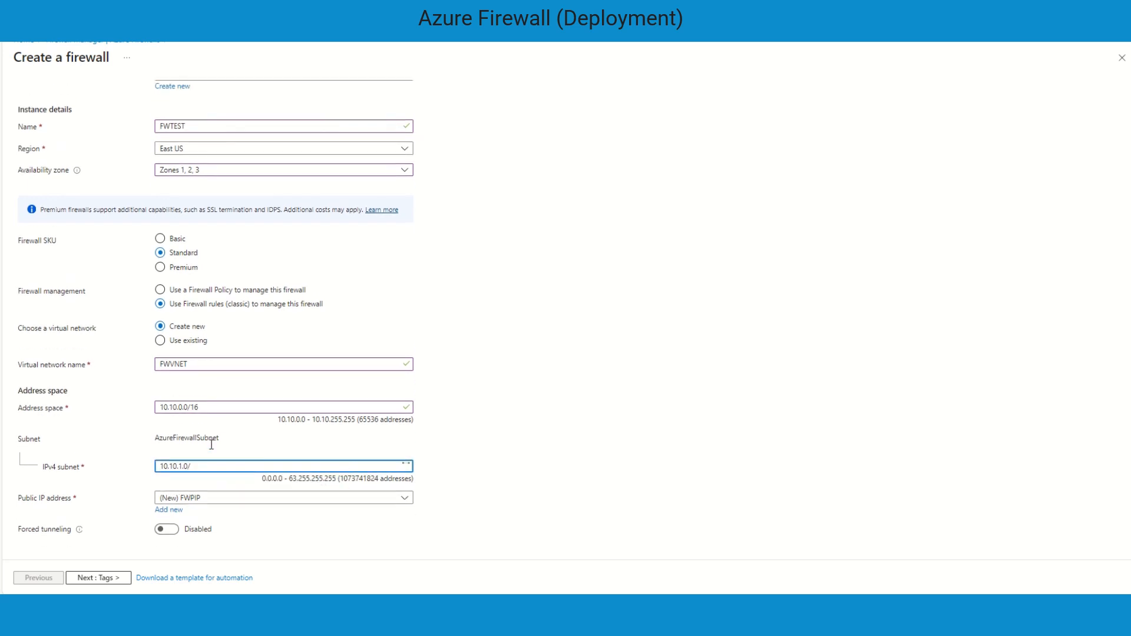
type("24")
left_click(477, 420)
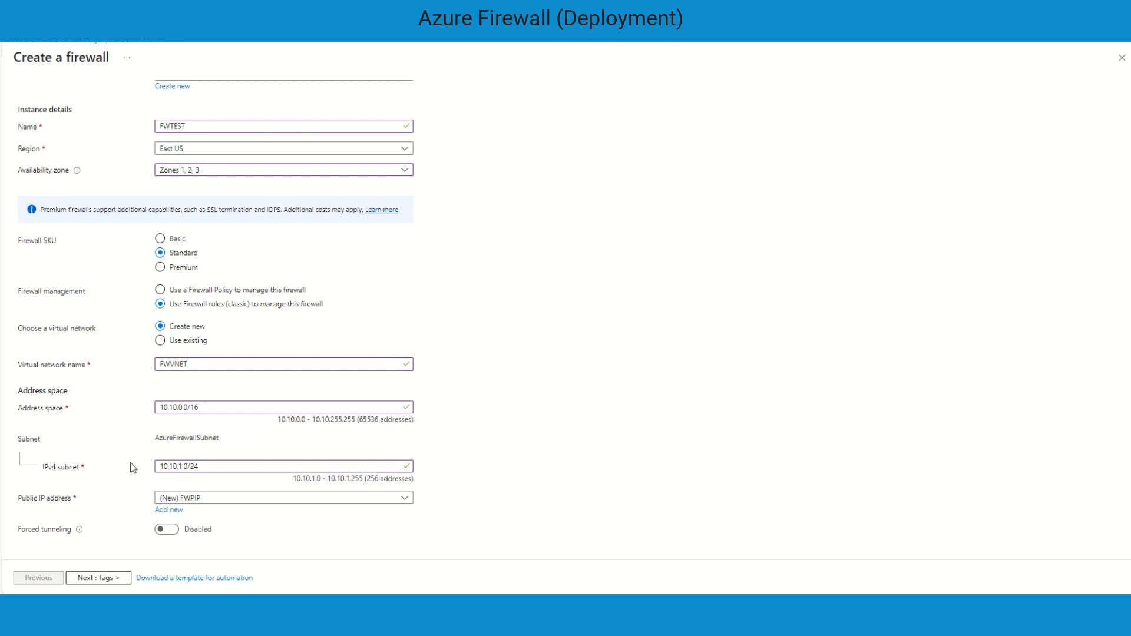
left_click(101, 577)
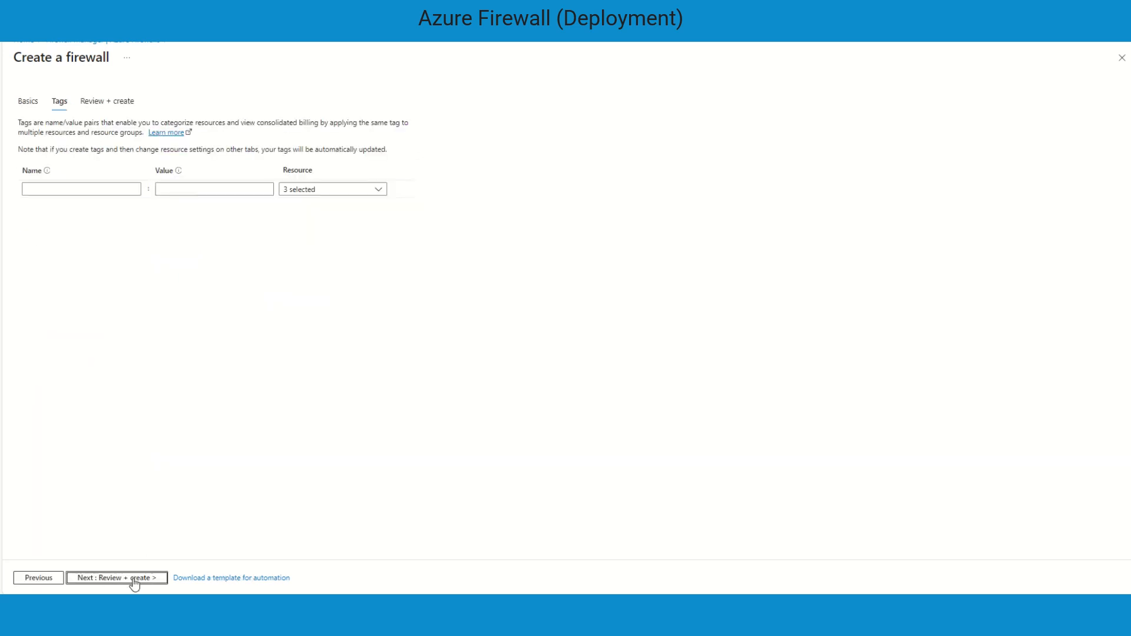
left_click(134, 579)
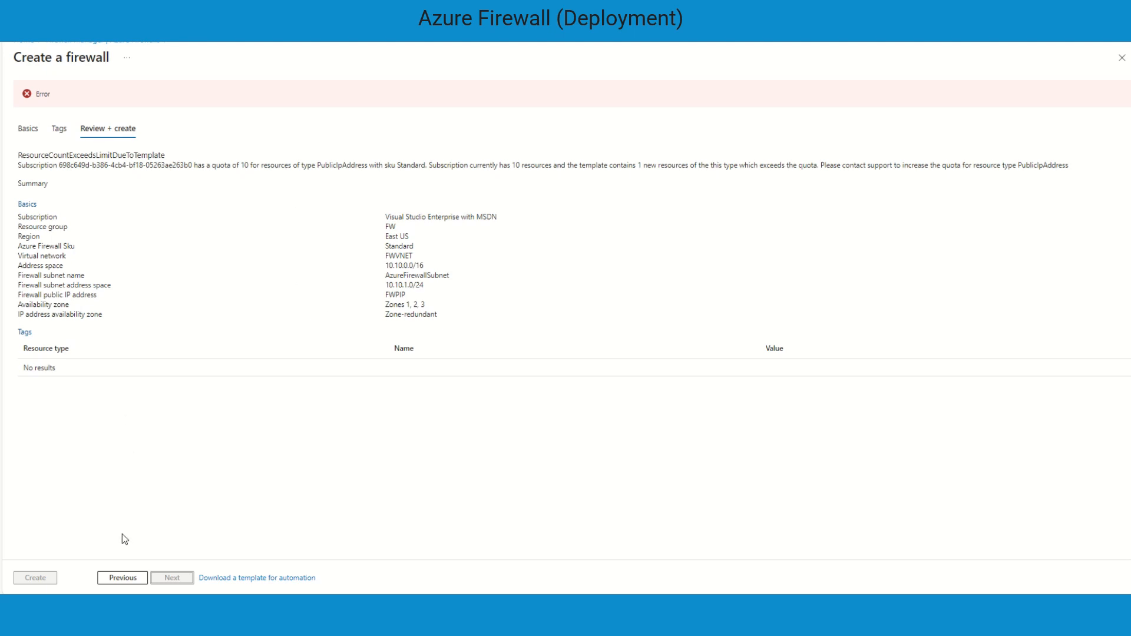
Go back to Tags, rerun the Review + create validation, and create the firewall
left_click(122, 577)
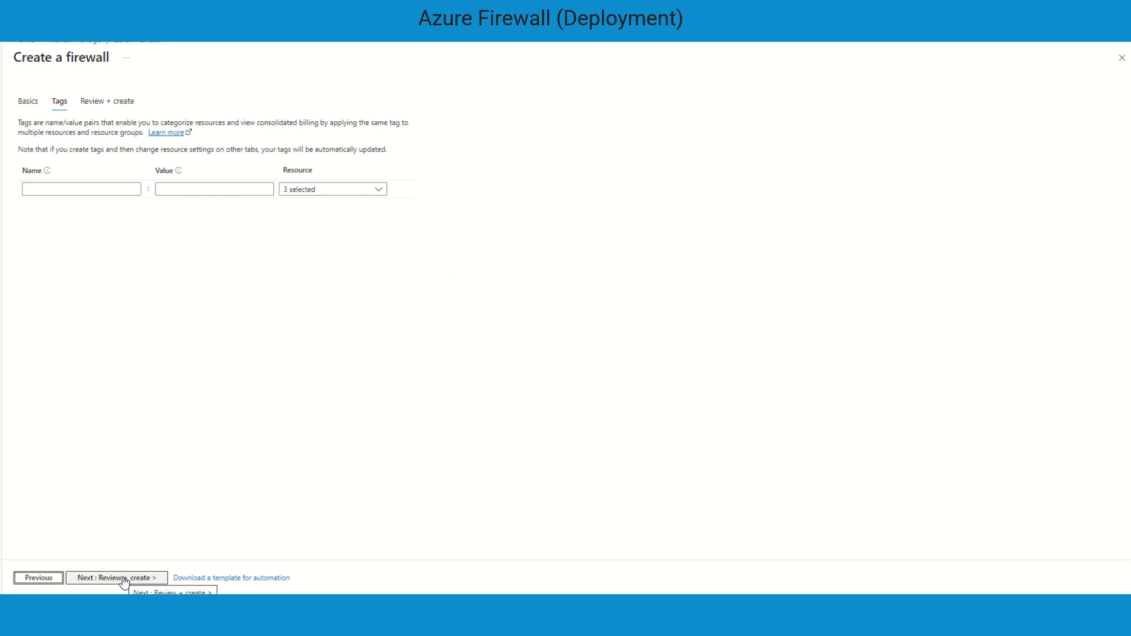
left_click(124, 578)
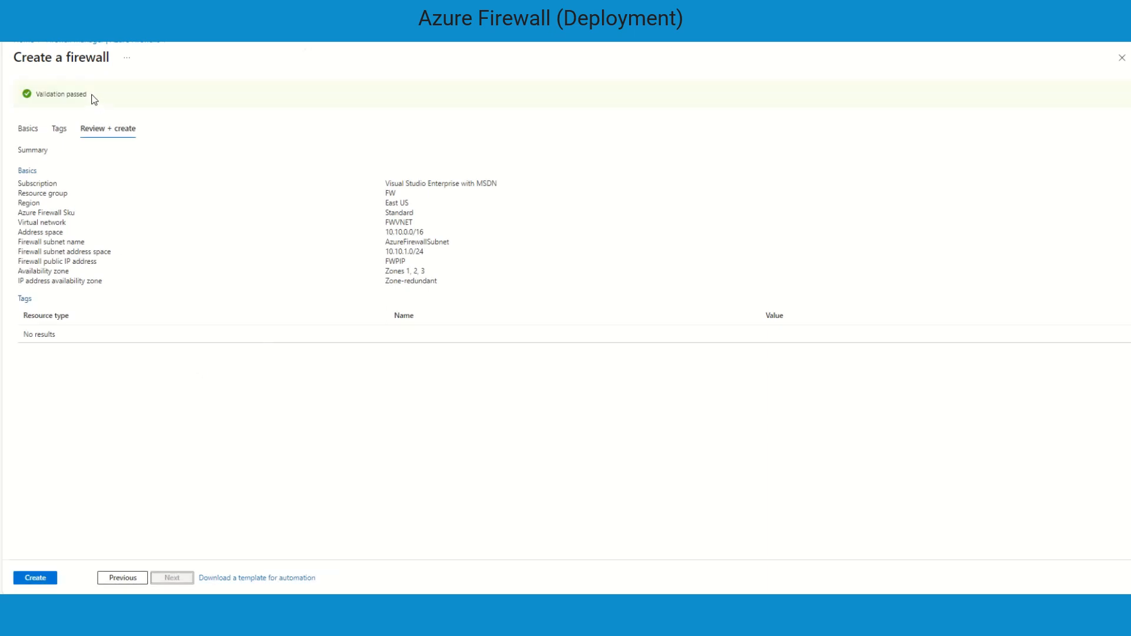
left_click_drag(93, 99, 36, 99)
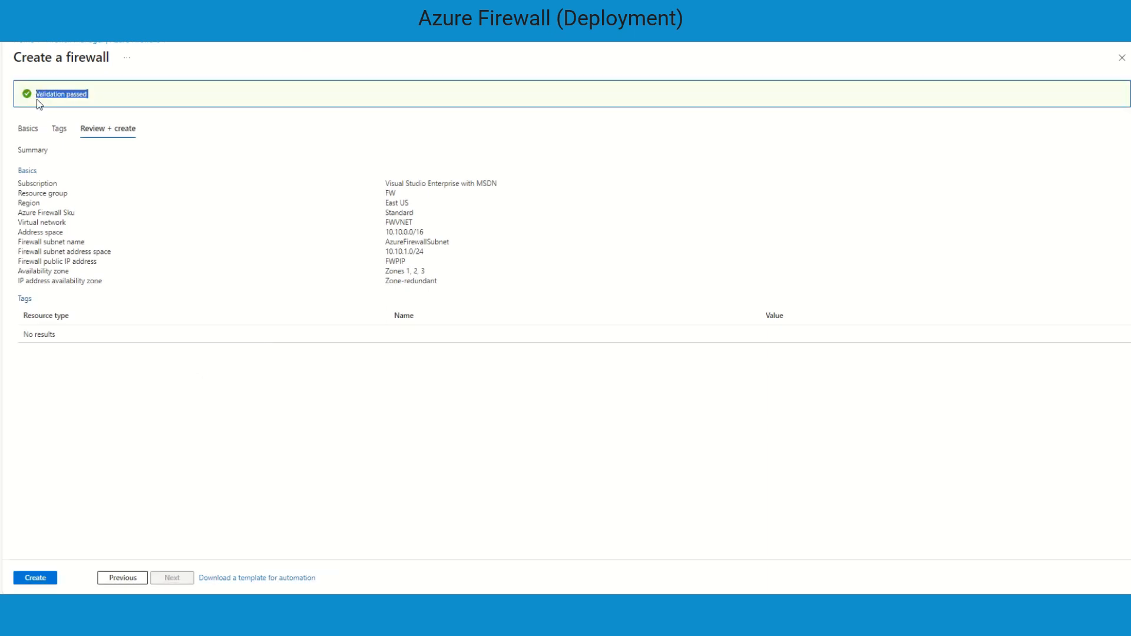
left_click(89, 452)
left_click(36, 578)
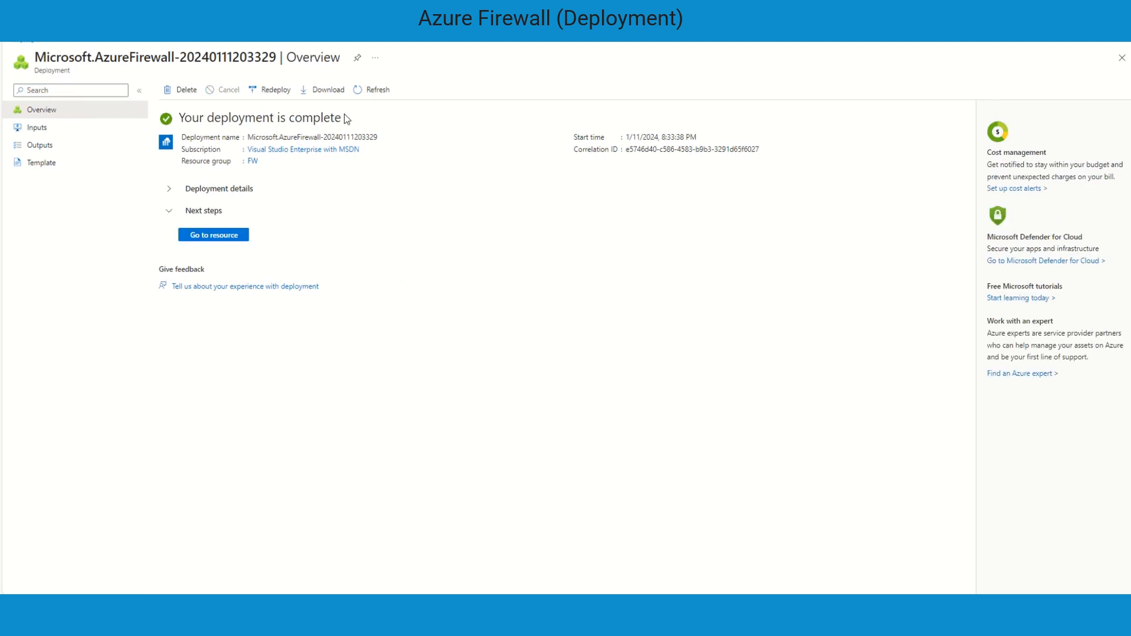
Expand the deployment details and examine the status of each deployed resource
left_click_drag(343, 116, 185, 116)
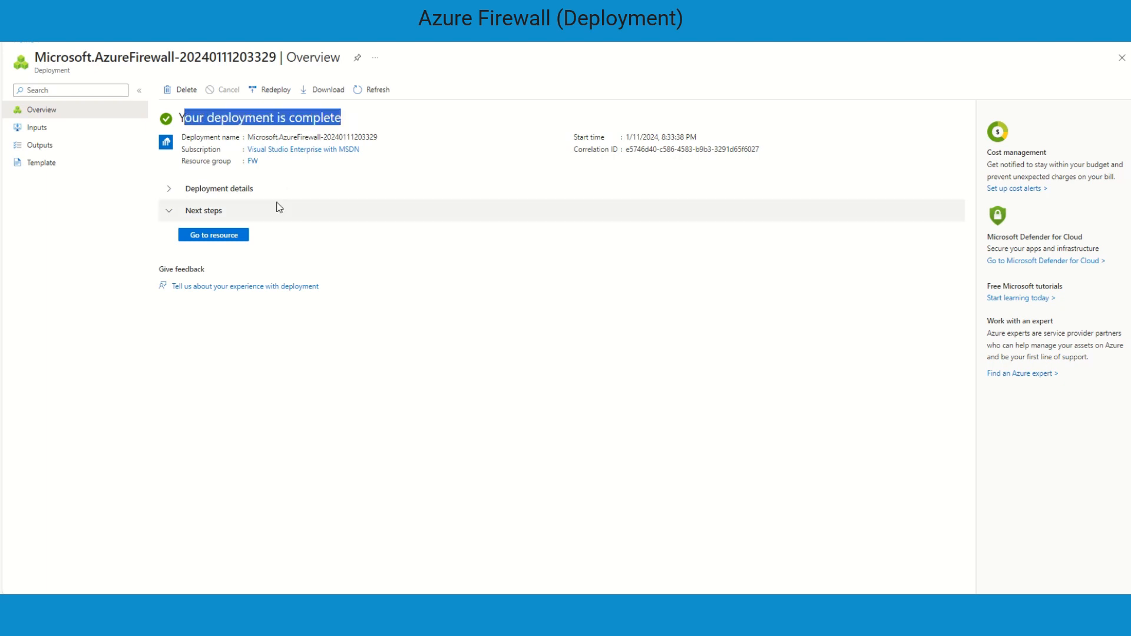
left_click(167, 191)
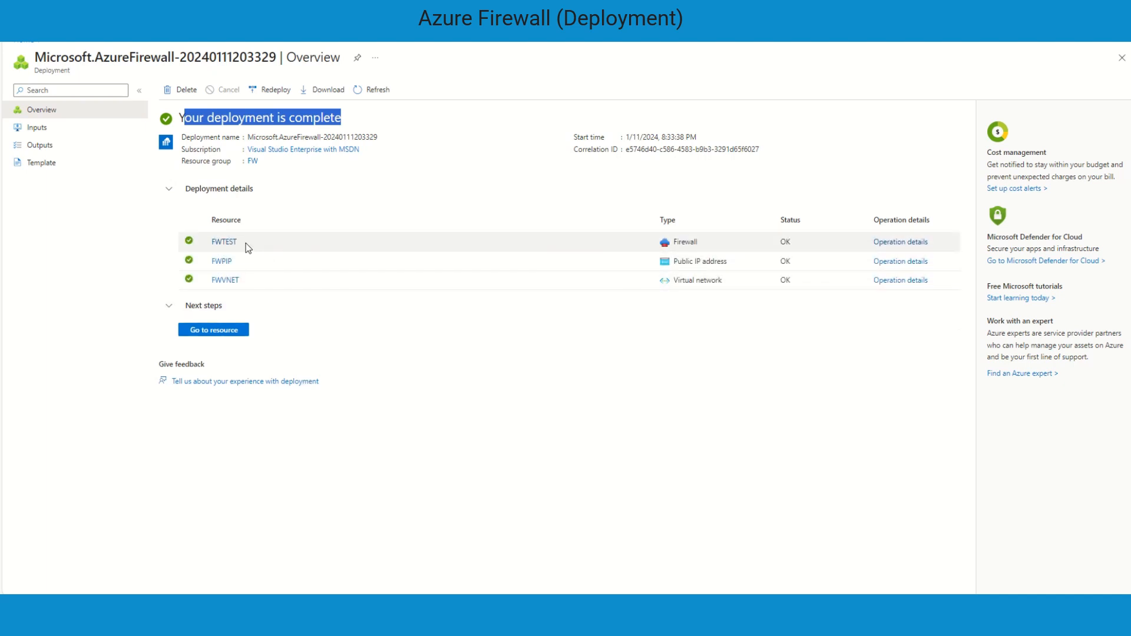
left_click_drag(245, 244, 219, 242)
left_click(513, 355)
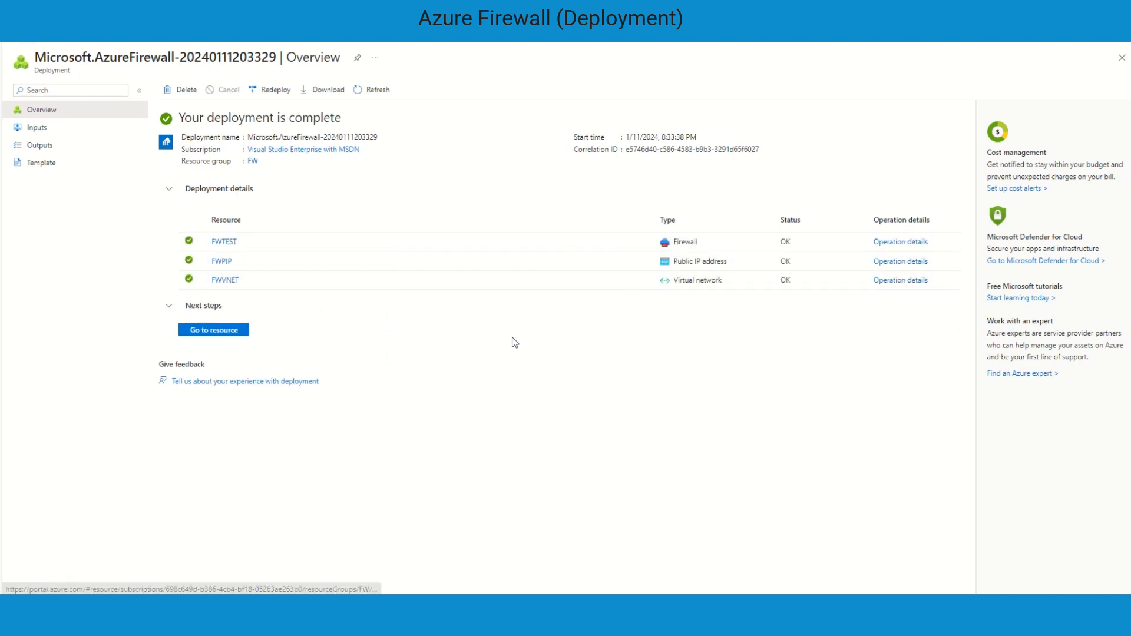
left_click_drag(795, 239, 786, 242)
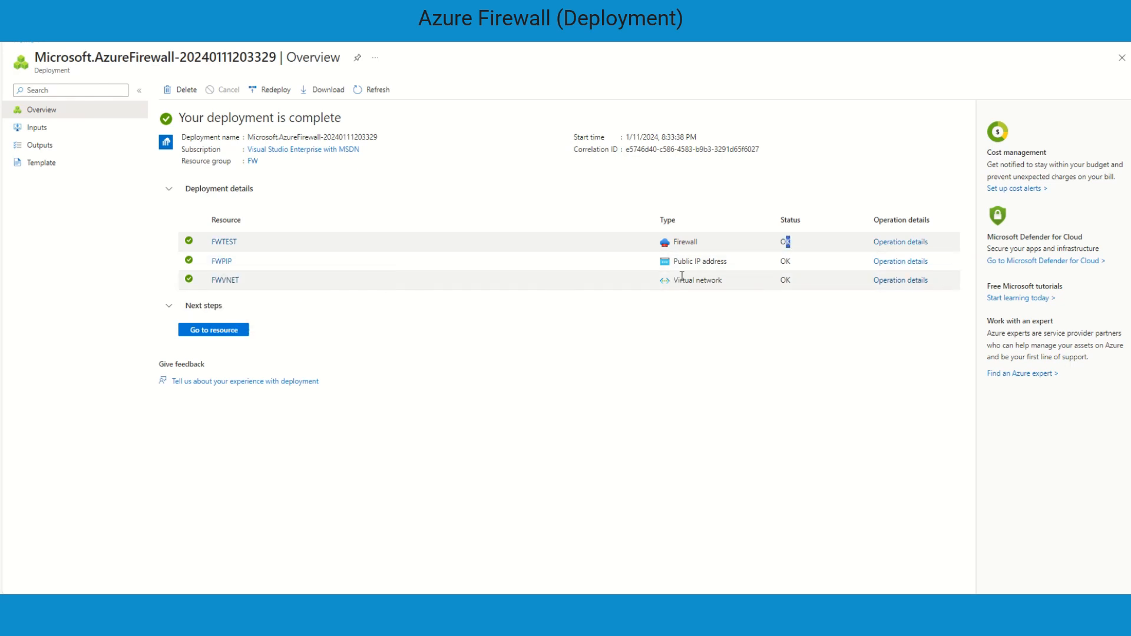
left_click_drag(794, 260, 779, 262)
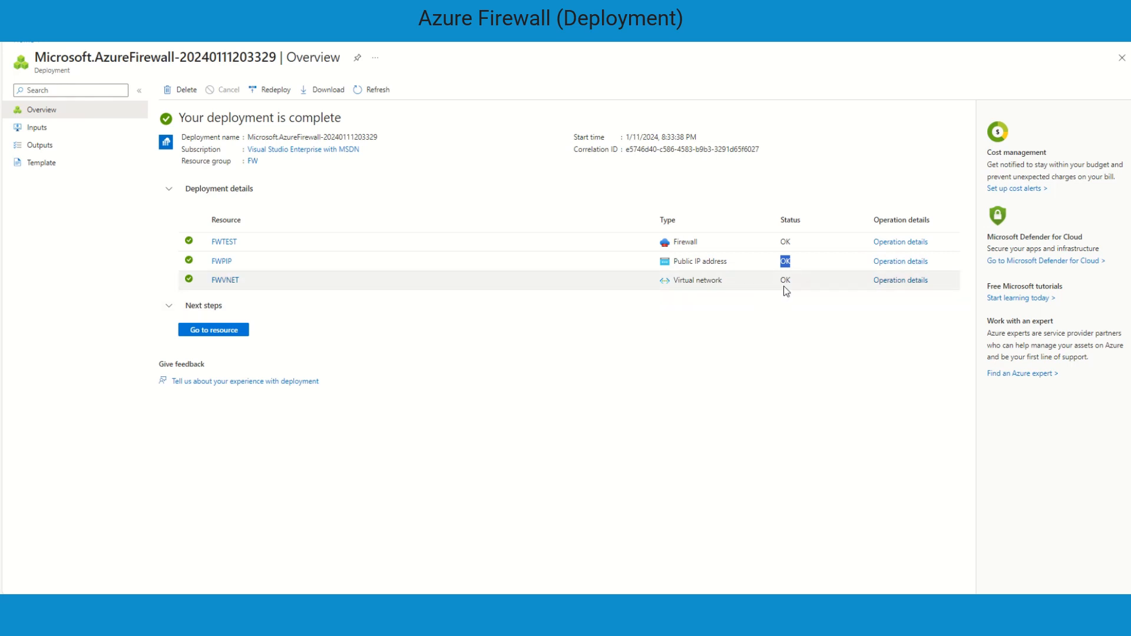
left_click_drag(787, 286, 779, 281)
left_click(400, 346)
Open the new firewall and browse its DNS, Rules (classic), Public IP configuration, Threat intelligence and Firewall Manager pages
left_click(212, 328)
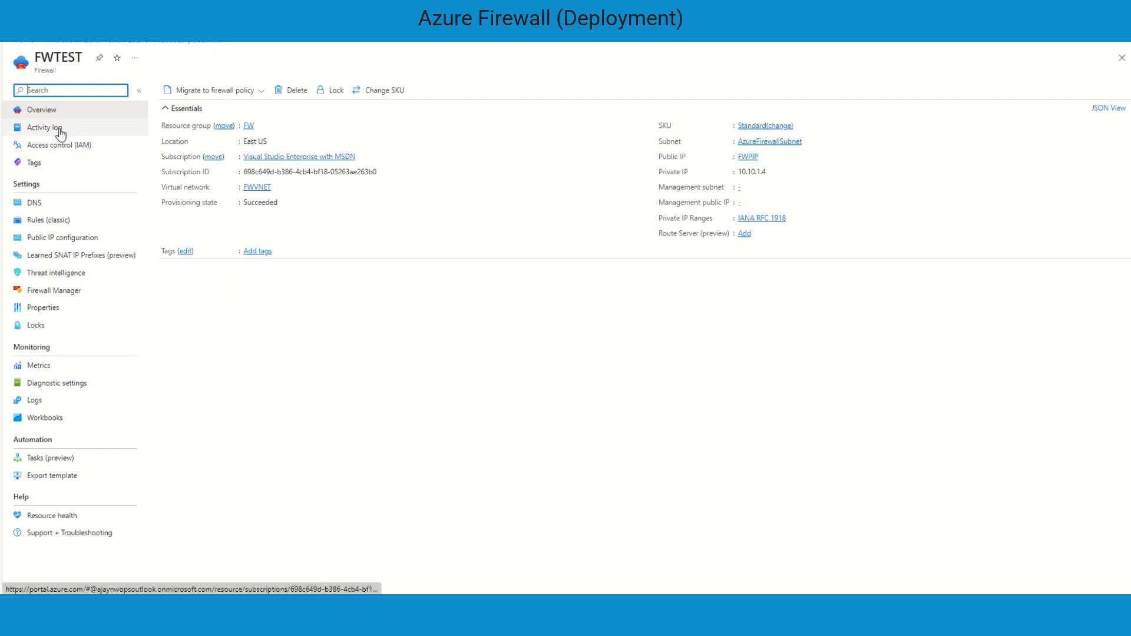
left_click(35, 203)
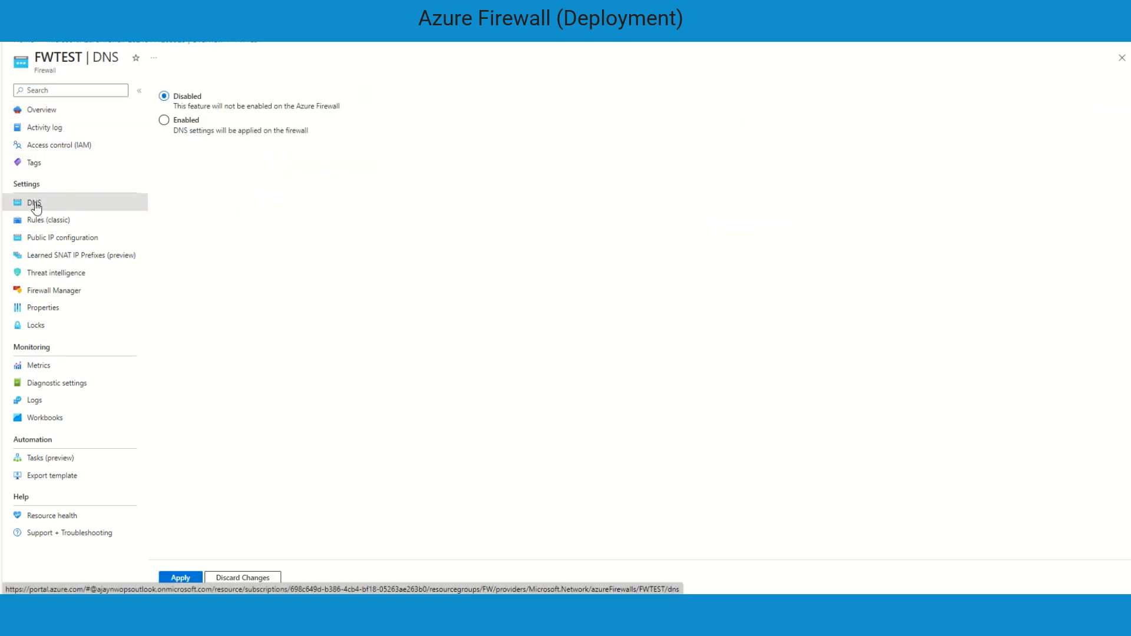
left_click(71, 226)
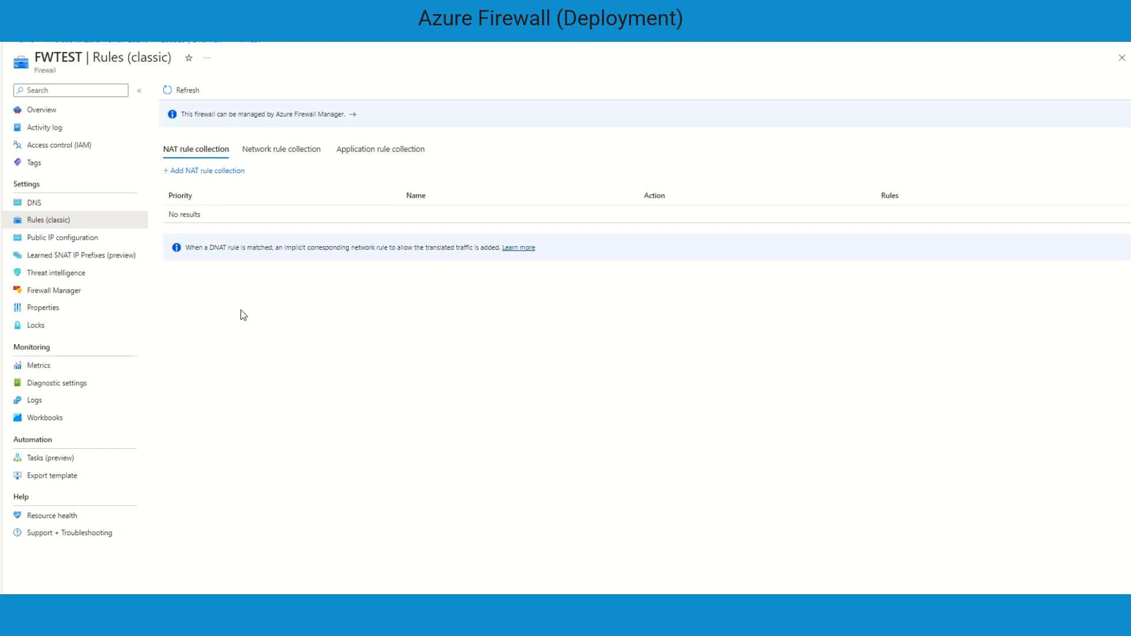
left_click(65, 238)
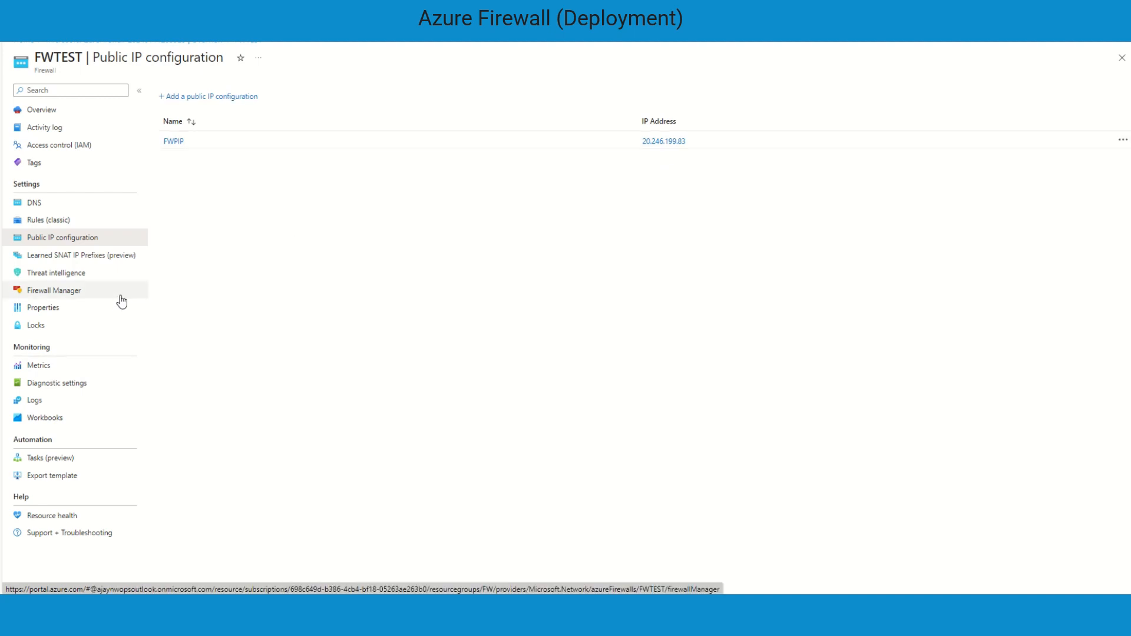
left_click(75, 281)
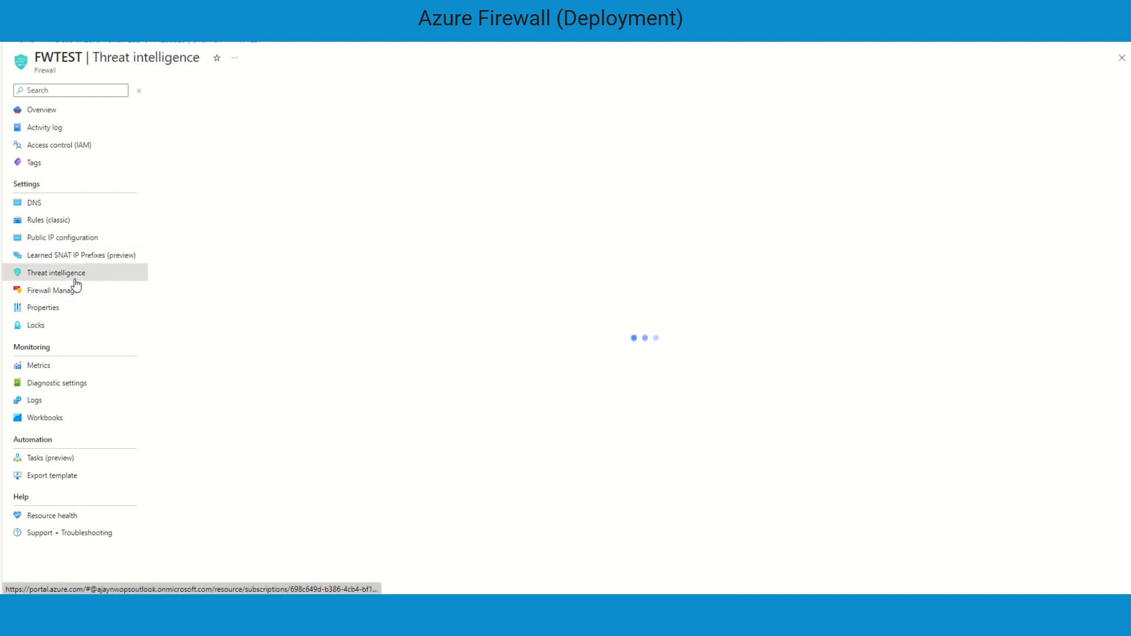
left_click(72, 294)
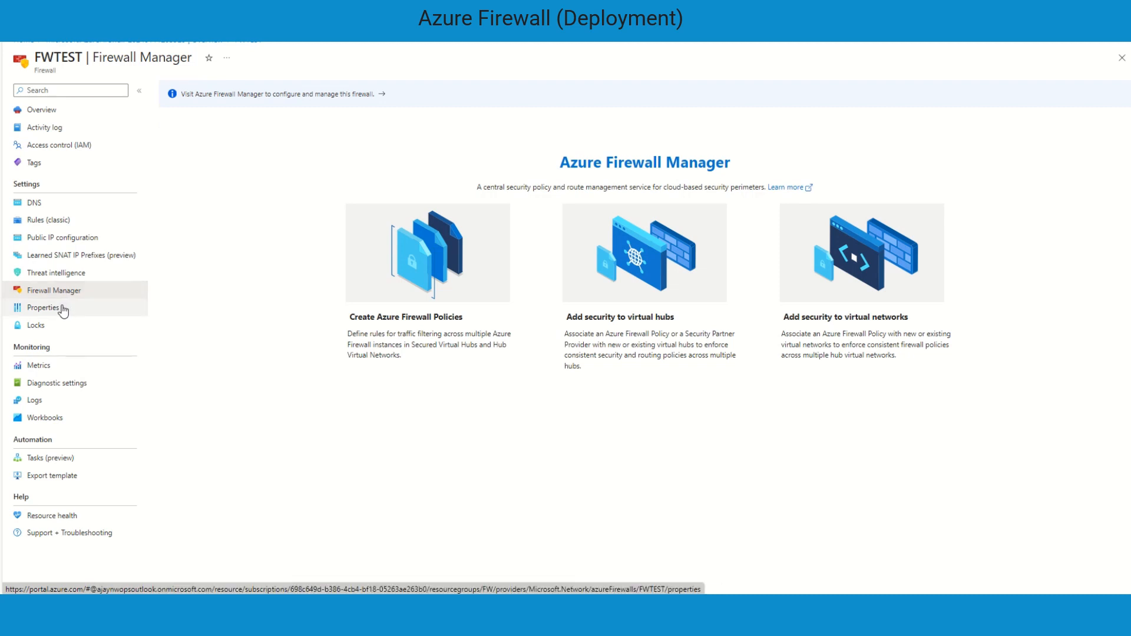